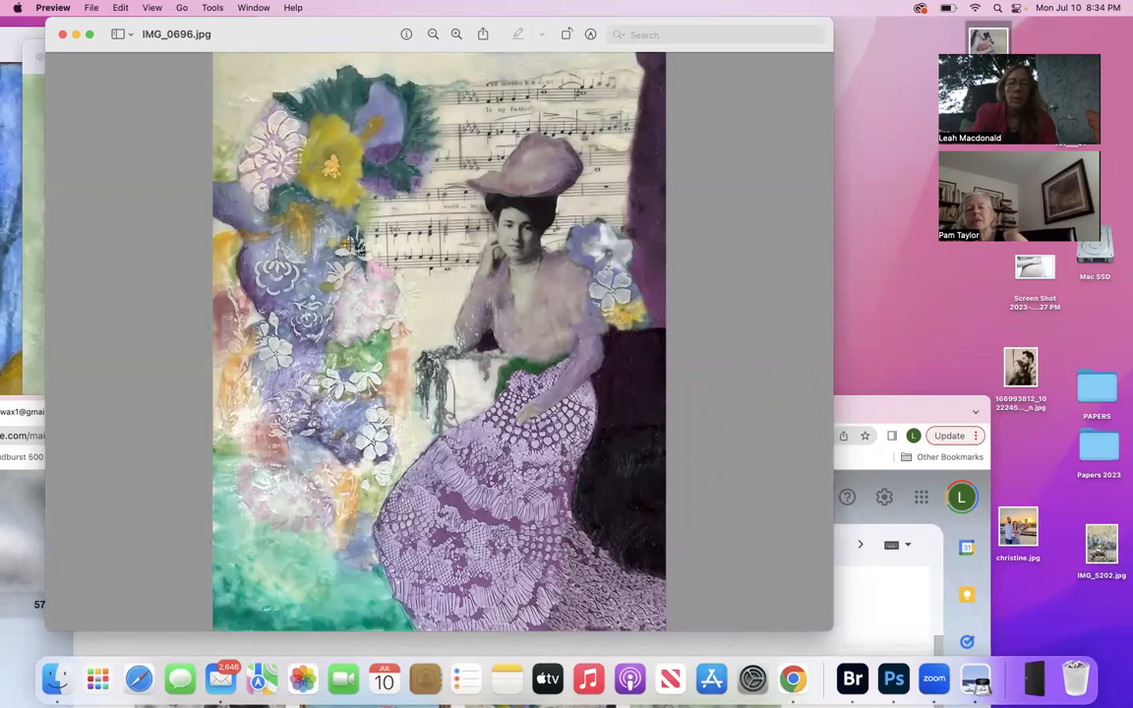
# - Take a screenshot of the IMG_0696.jpg artwork and open the captured image in Photoshop
pyautogui.moveTo(226, 63); pyautogui.dragTo(1086, 611)
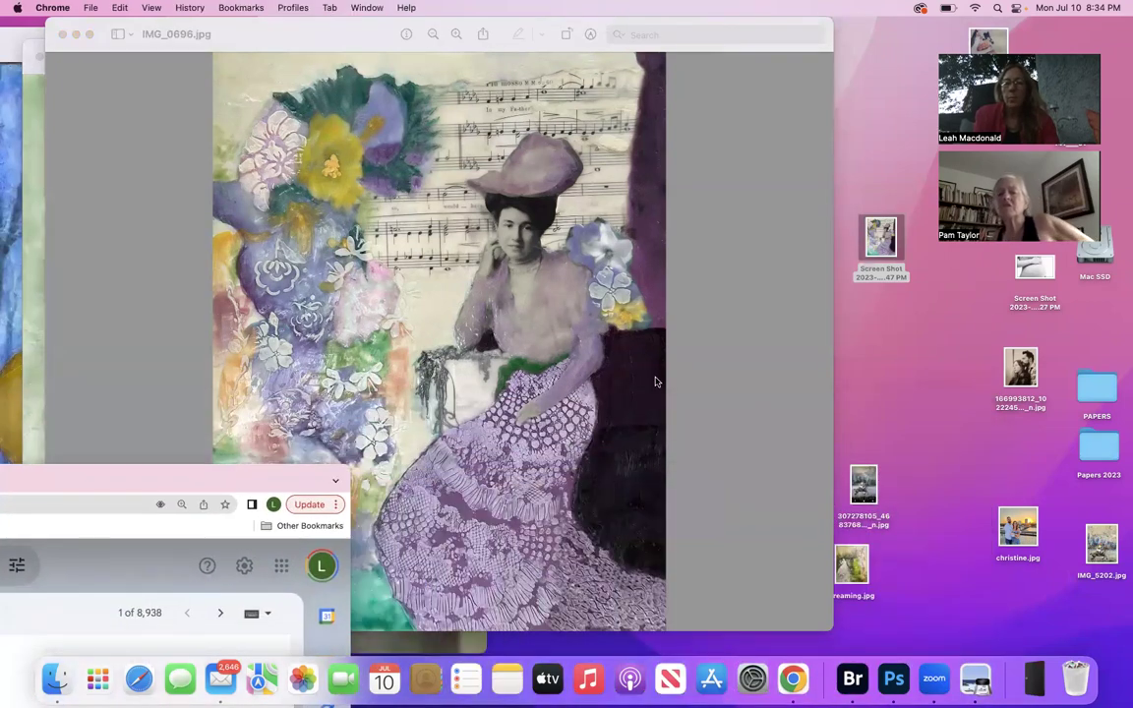
pyautogui.moveTo(881, 239); pyautogui.dragTo(895, 678)
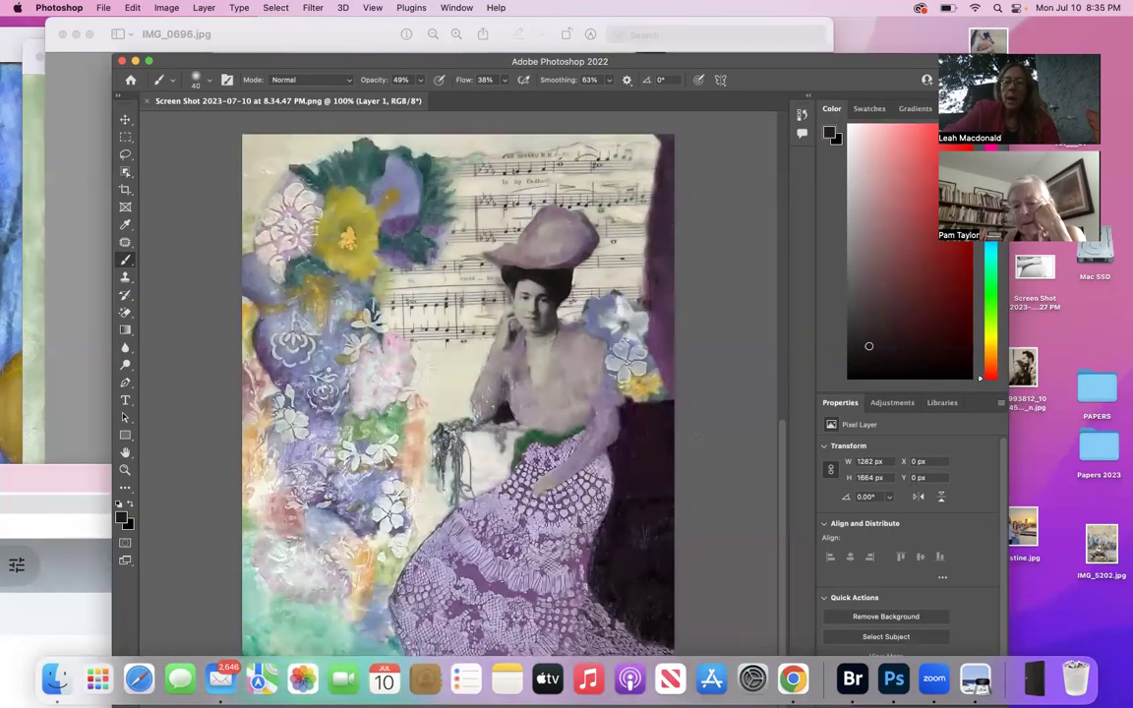
pyautogui.scroll(-2, 442, 383)
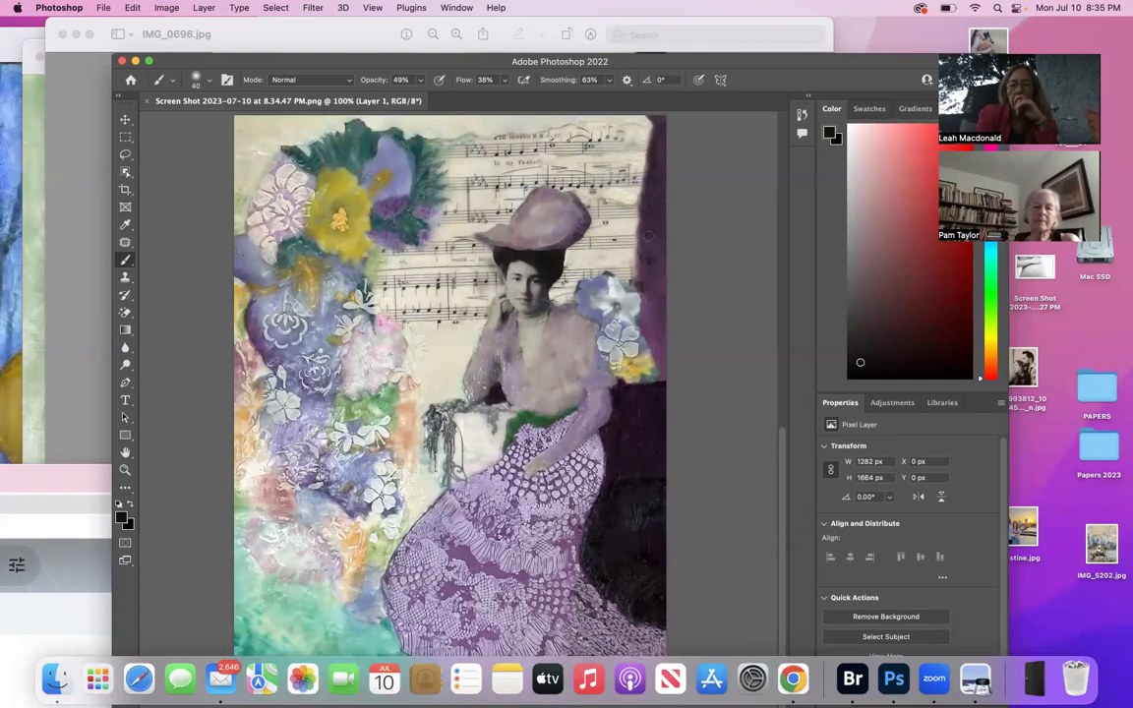
# - Sample colours from the artwork and brush soft touches along the dark curtain edge and beside the woman's elbow
pyautogui.click(120, 227)
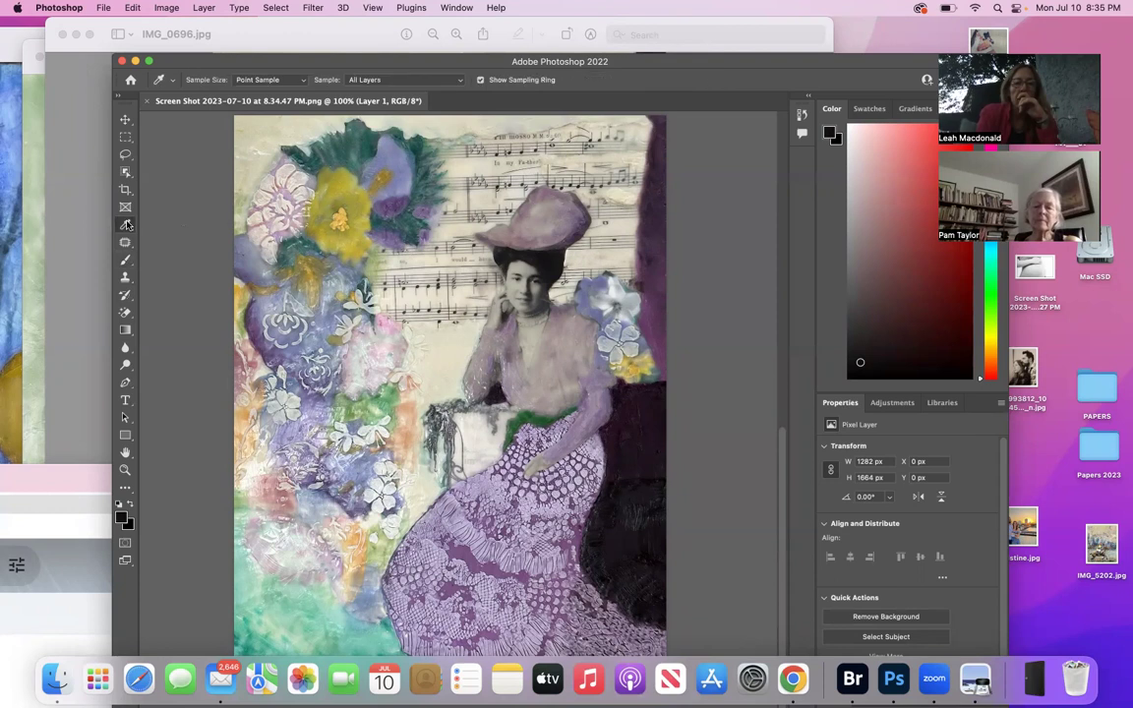
pyautogui.click(120, 260)
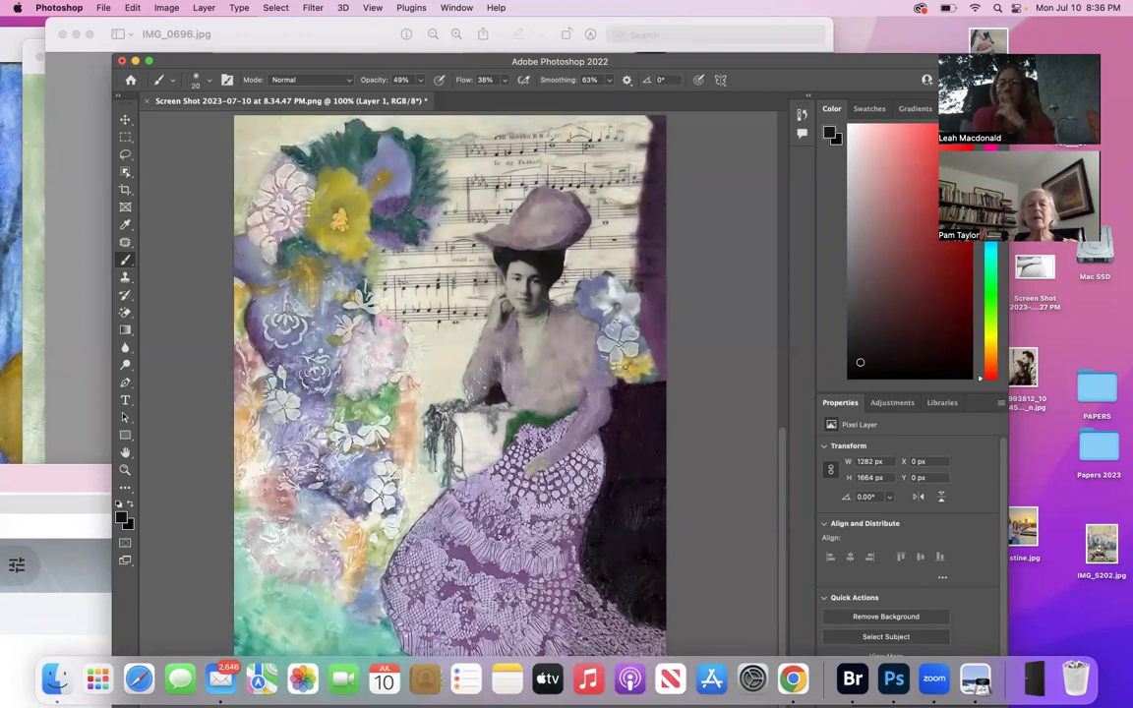
pyautogui.click(125, 225)
pyautogui.click(664, 169)
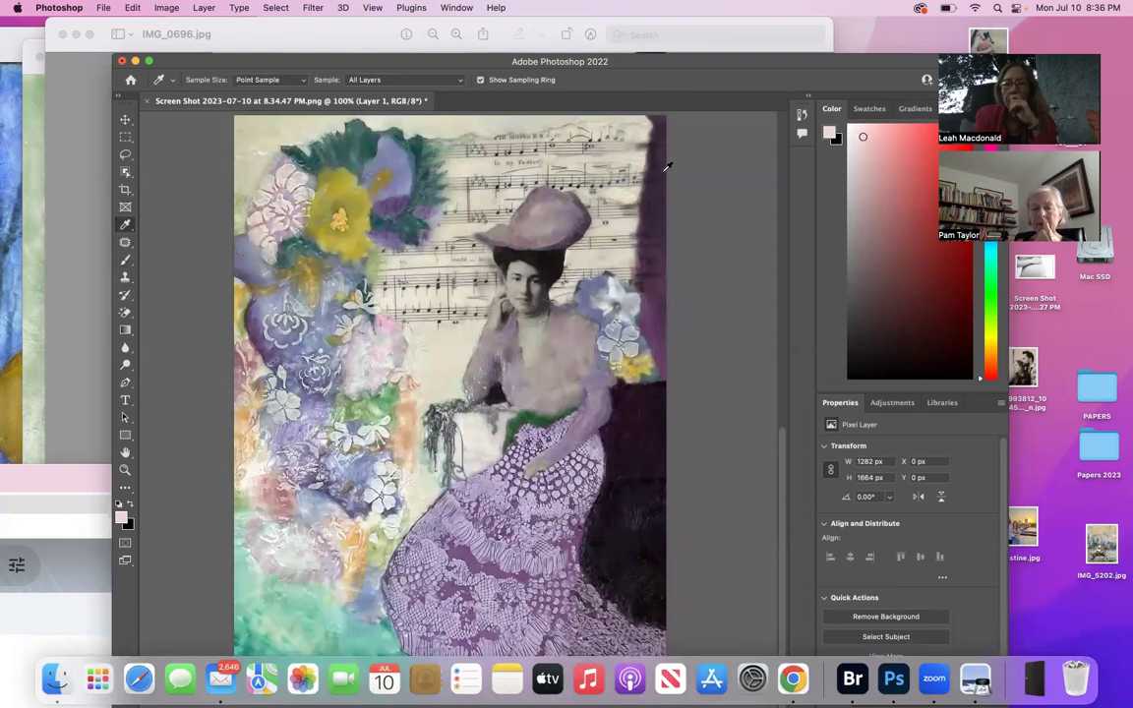
pyautogui.click(125, 260)
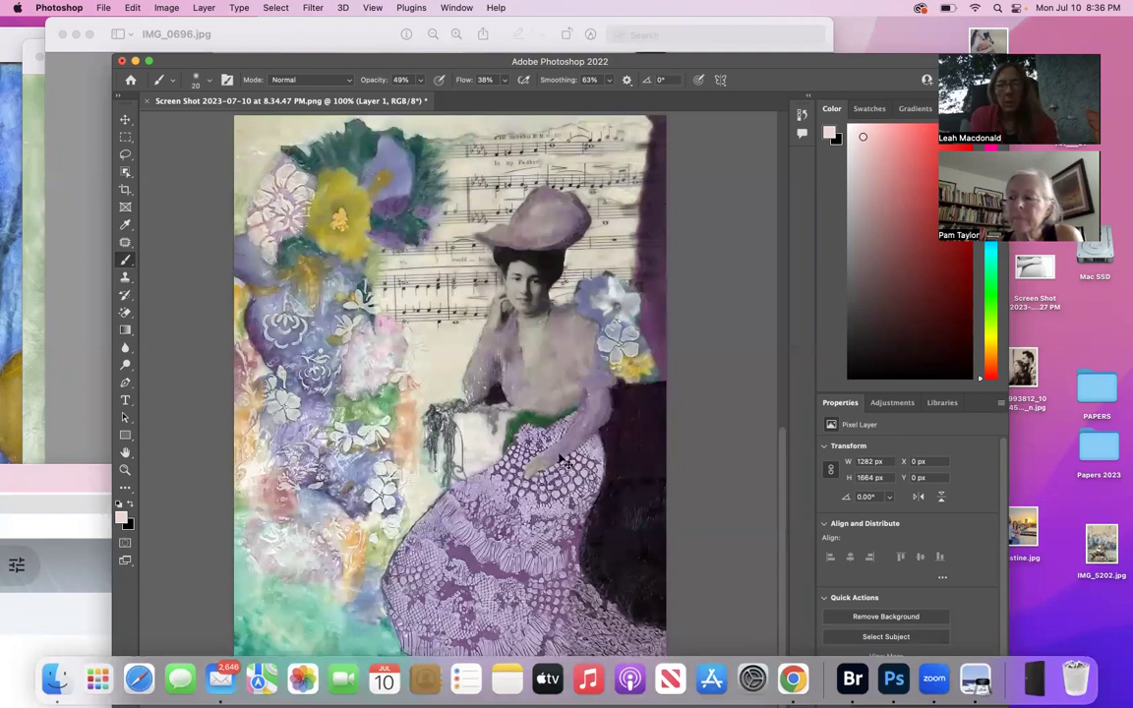
pyautogui.click(853, 132)
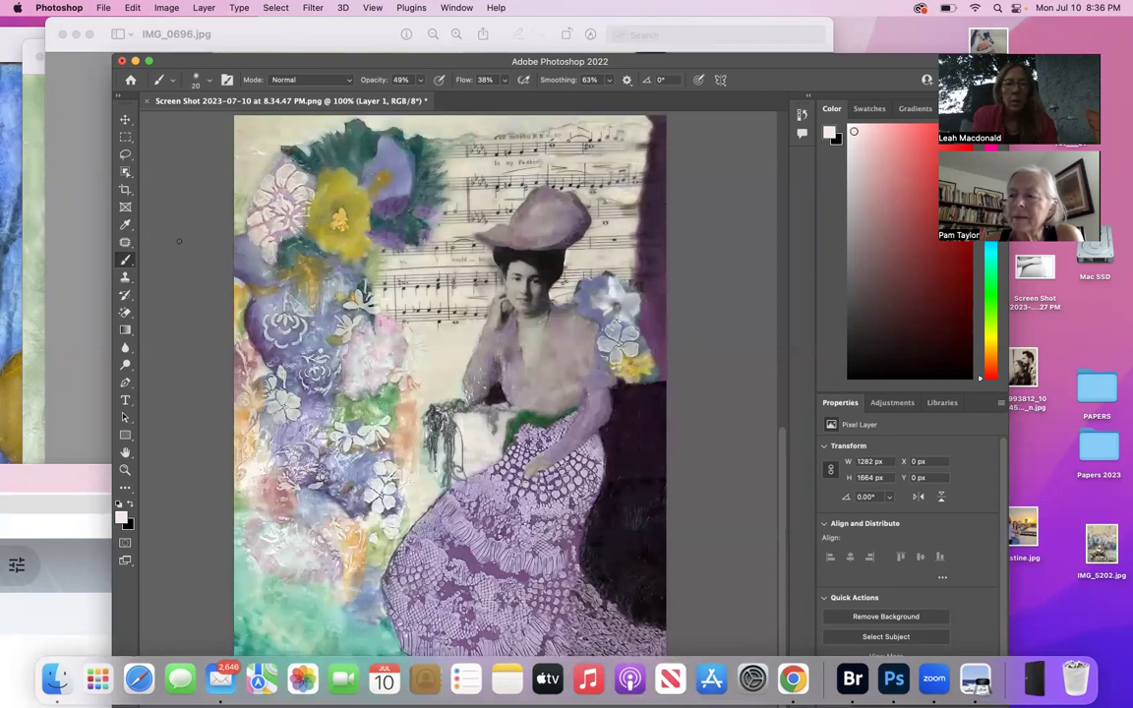
pyautogui.click(125, 225)
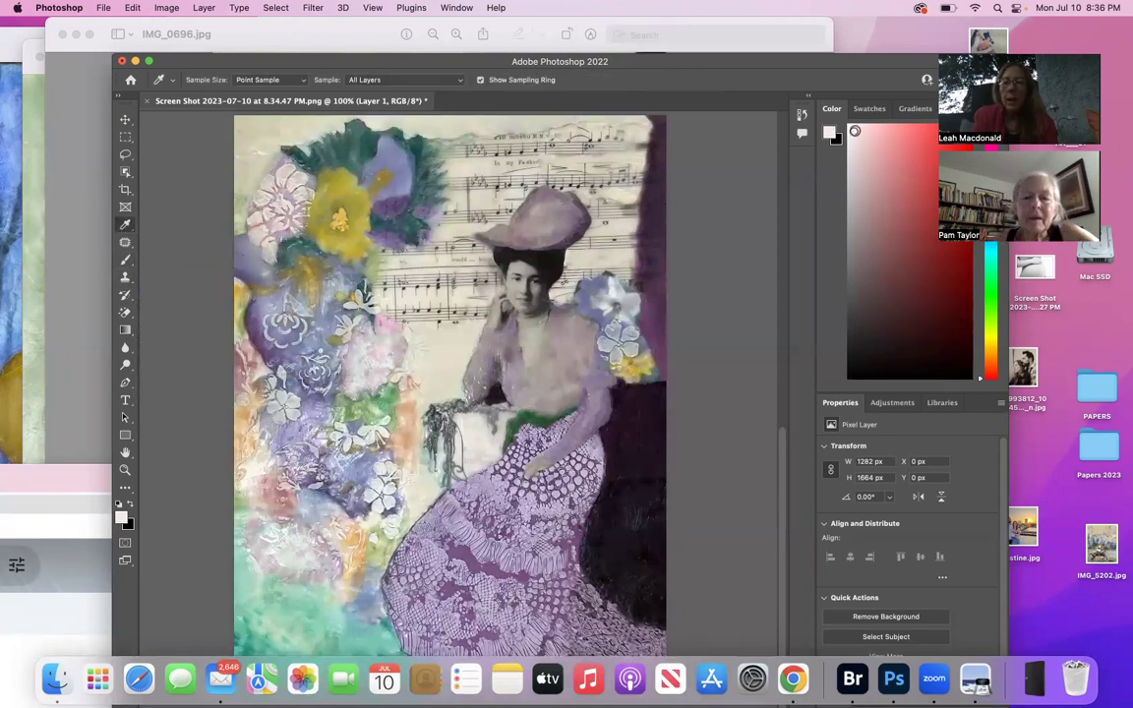
pyautogui.click(124, 260)
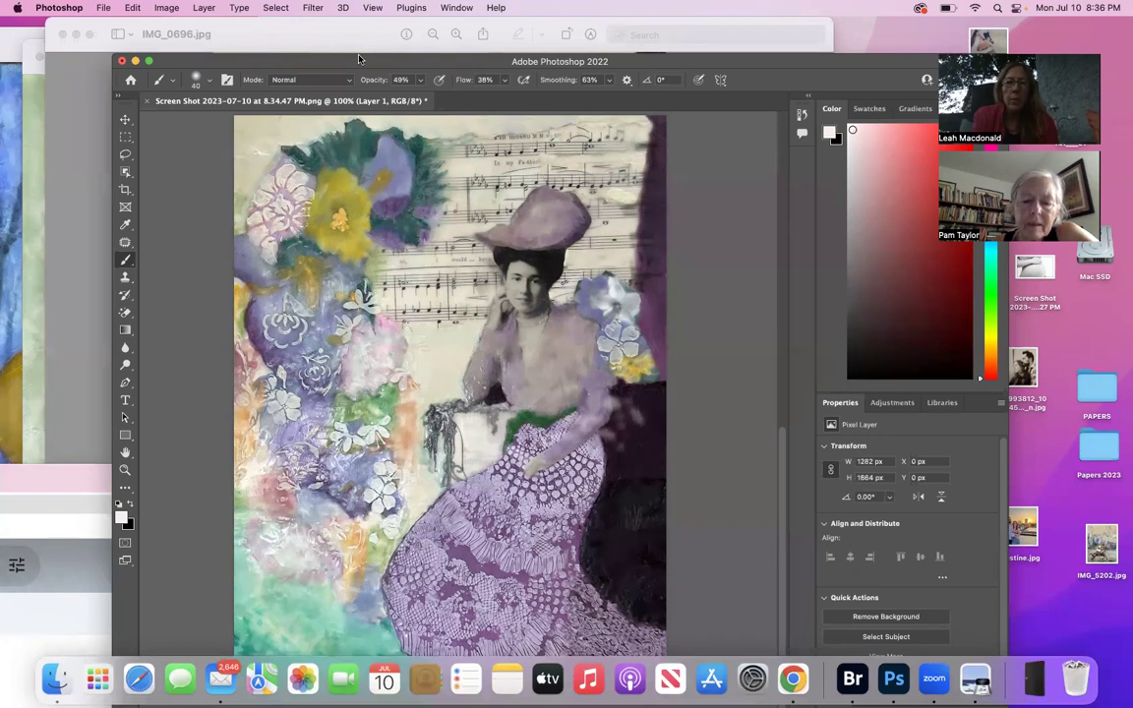
# - Raise the brush opacity to 80% and paint near-white highlights on the woman's sleeve and upper skirt
pyautogui.click(419, 82)
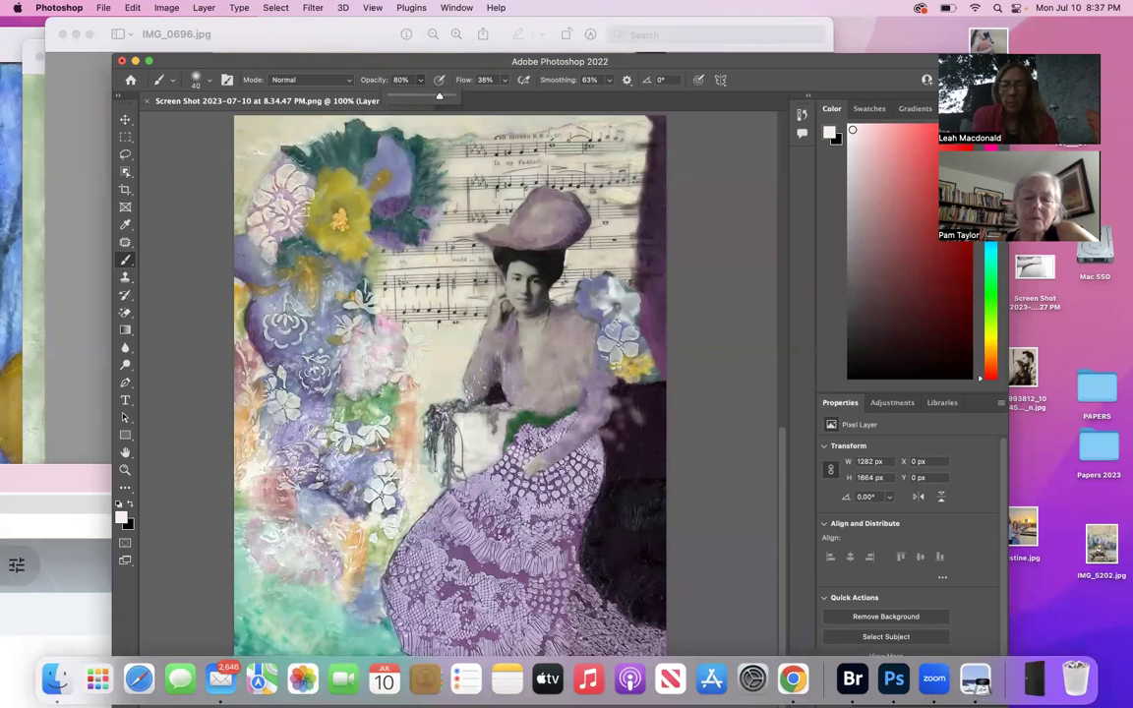
pyautogui.moveTo(561, 367); pyautogui.dragTo(550, 366)
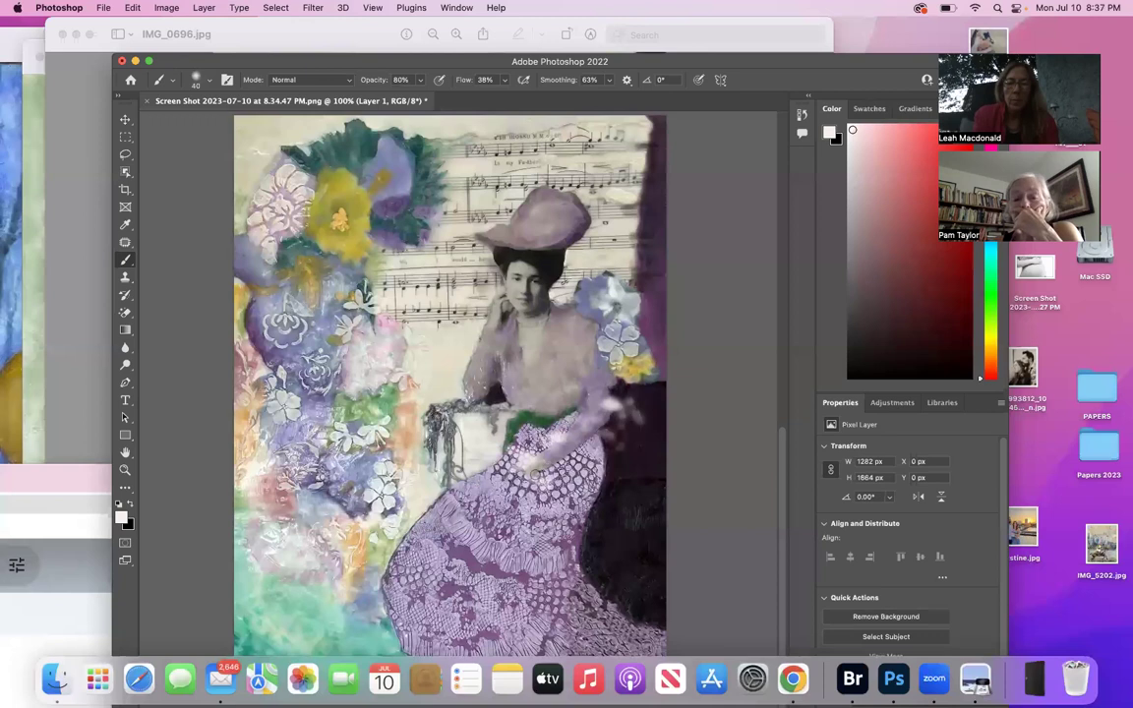
pyautogui.moveTo(472, 427)
pyautogui.mouseDown()
pyautogui.moveTo(509, 406)
pyautogui.moveTo(479, 405)
pyautogui.moveTo(535, 393)
pyautogui.moveTo(623, 482)
pyautogui.mouseUp()
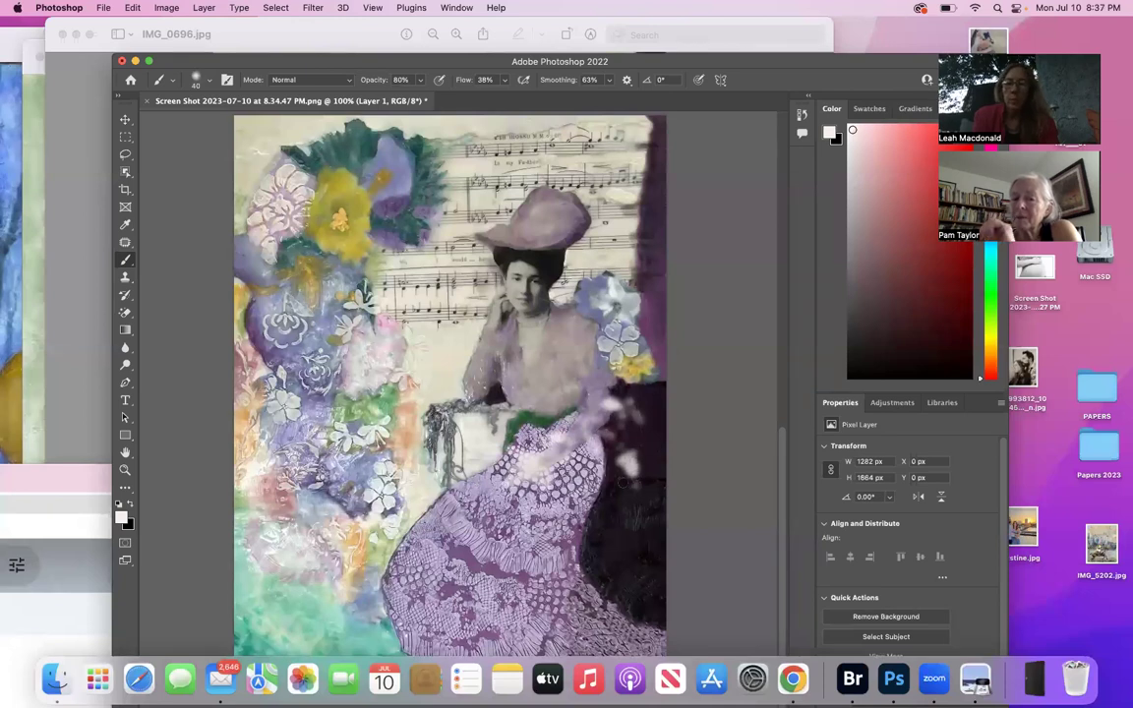
# - Dab soft near-white spots across the dark background beside the skirt and add highlights to the hat and the skirt's outer edge
pyautogui.moveTo(547, 426)
pyautogui.mouseDown()
pyautogui.moveTo(555, 440)
pyautogui.moveTo(590, 420)
pyautogui.mouseUp()
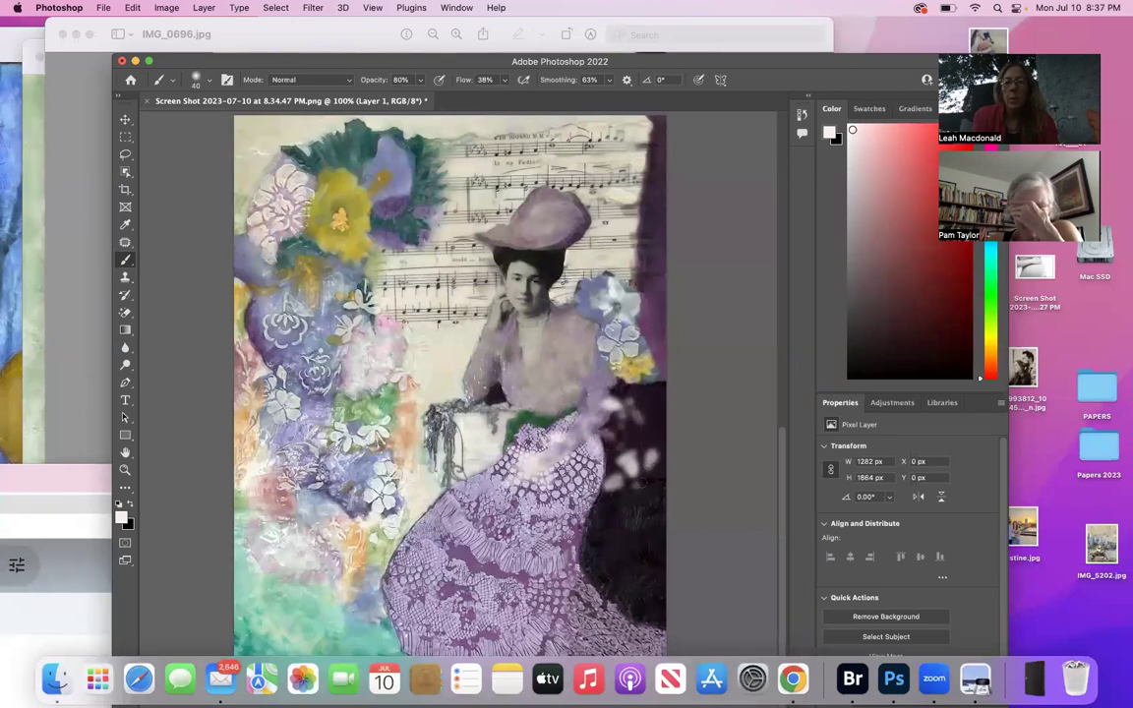
pyautogui.moveTo(579, 431); pyautogui.dragTo(588, 444)
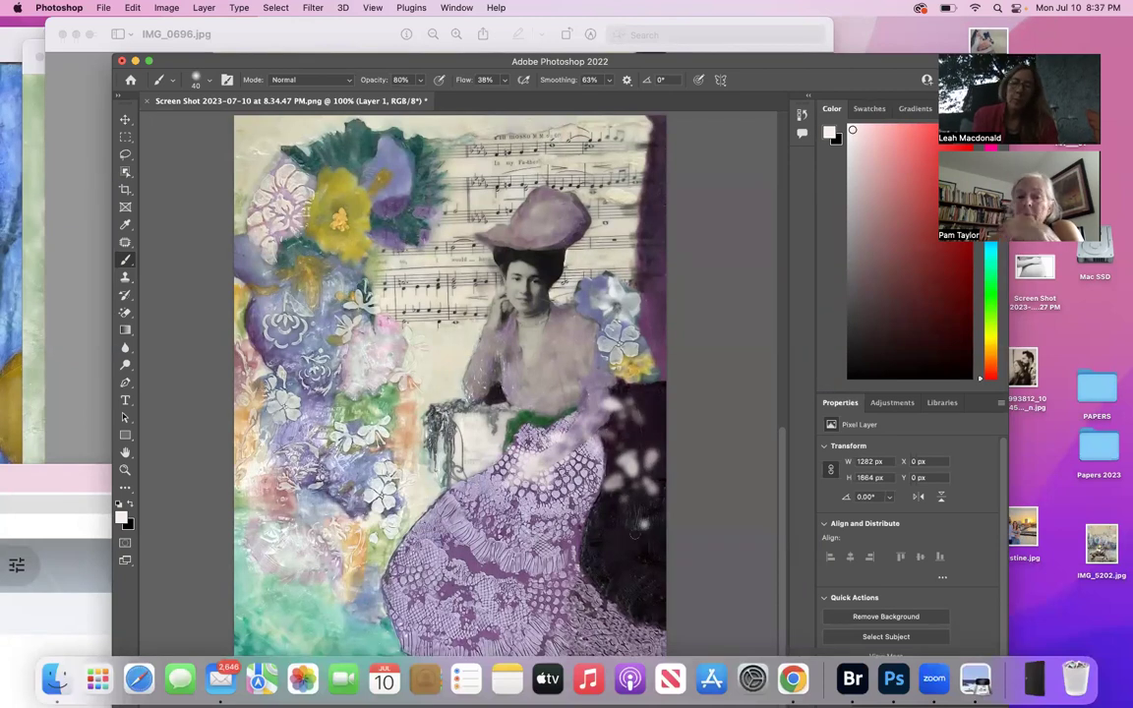
pyautogui.moveTo(585, 492); pyautogui.dragTo(583, 498)
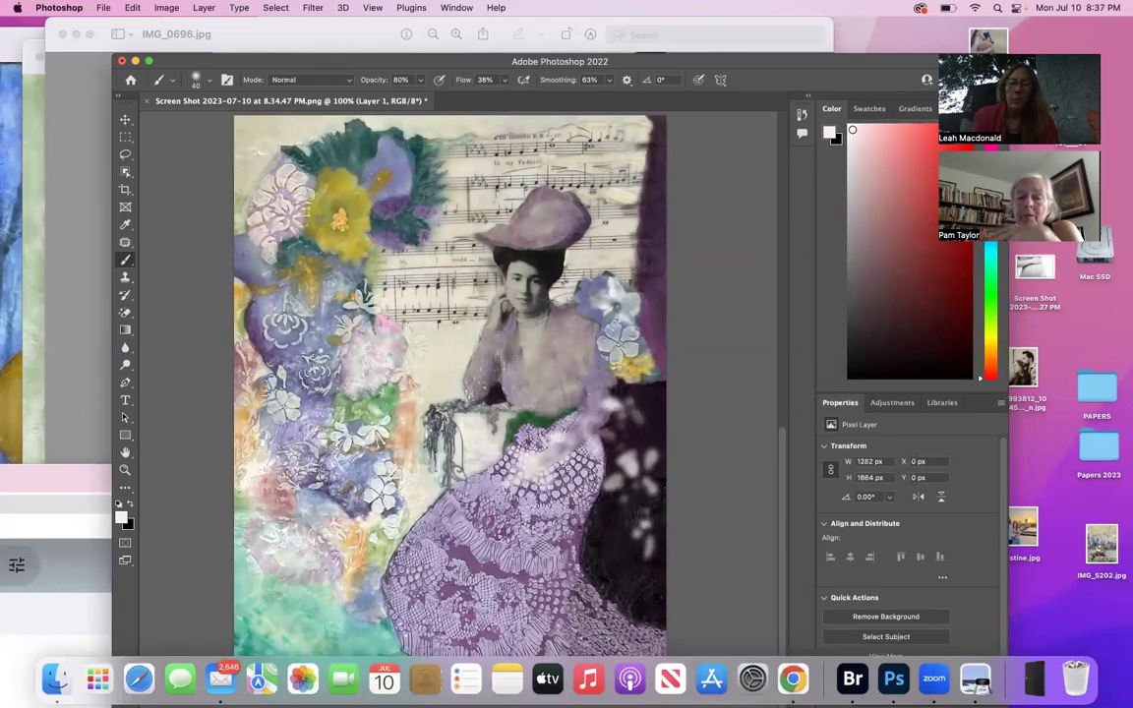
pyautogui.moveTo(556, 375)
pyautogui.mouseDown()
pyautogui.moveTo(559, 383)
pyautogui.moveTo(571, 358)
pyautogui.mouseUp()
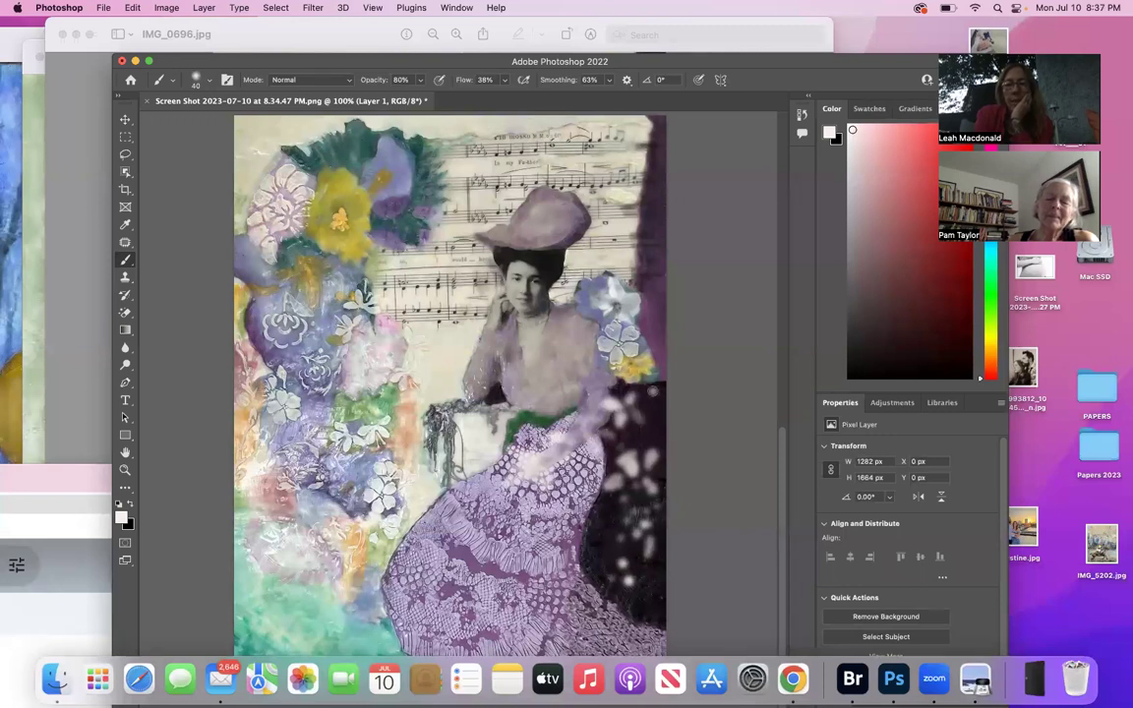
pyautogui.moveTo(597, 322); pyautogui.dragTo(588, 321)
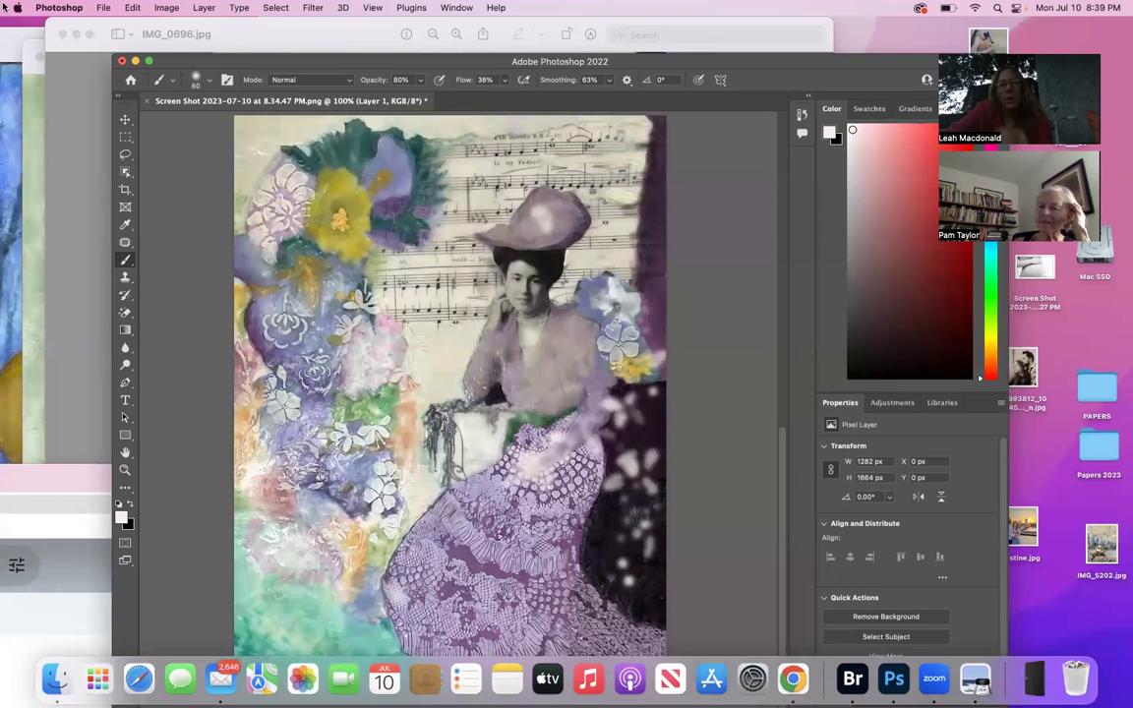
# - Save the edited image to the Desktop as editrt in JPEG 2000 format
pyautogui.click(102, 8)
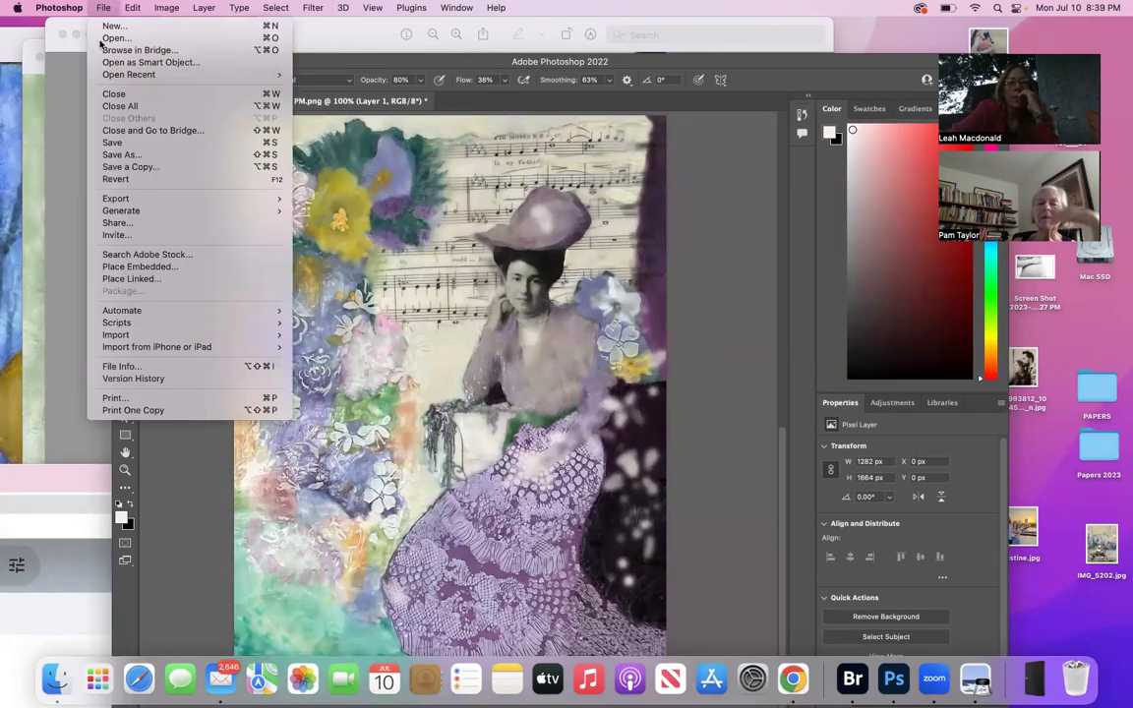
pyautogui.click(122, 155)
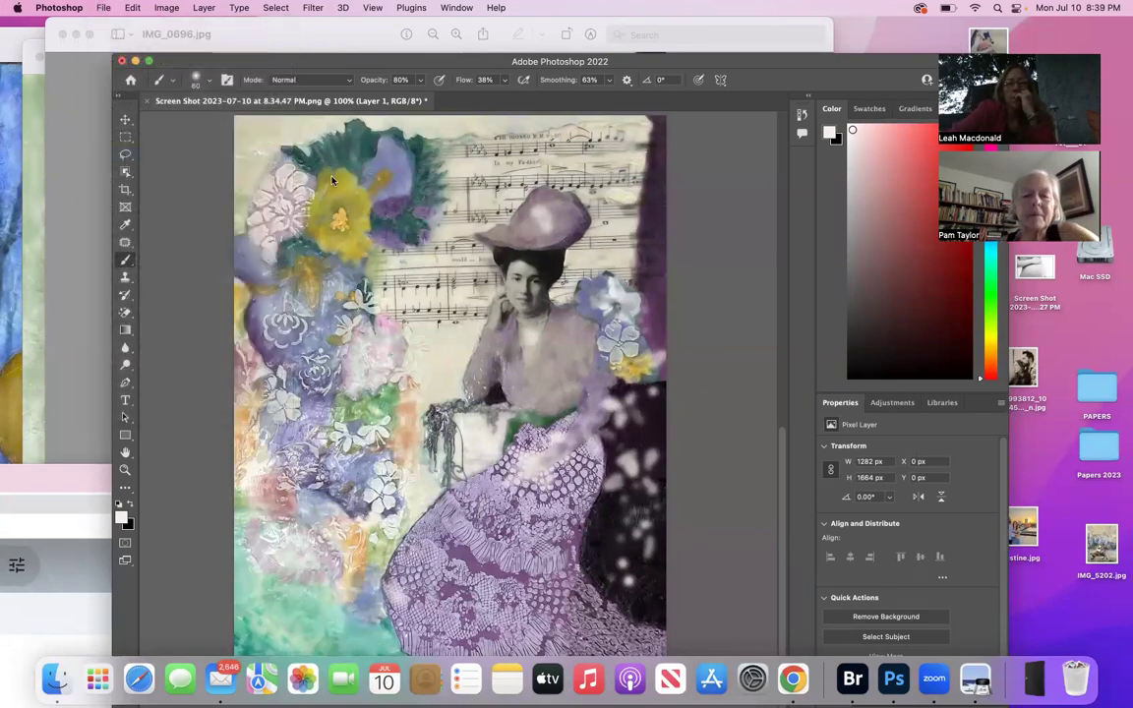
pyautogui.write('edit')
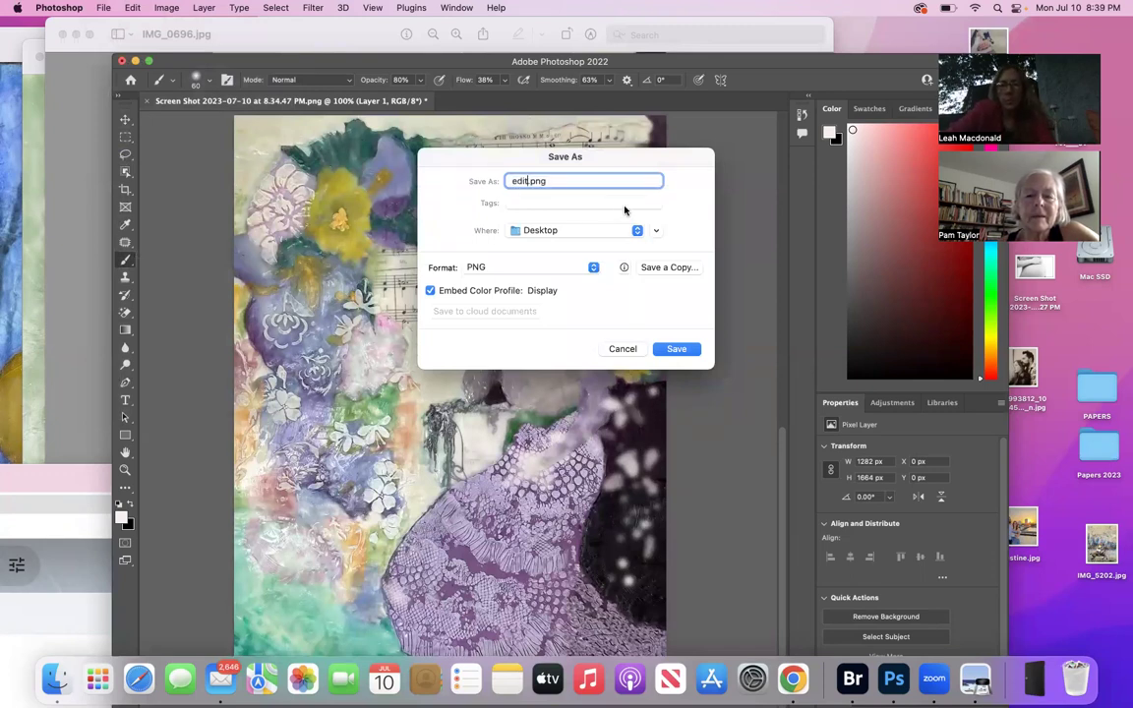
pyautogui.write('rt')
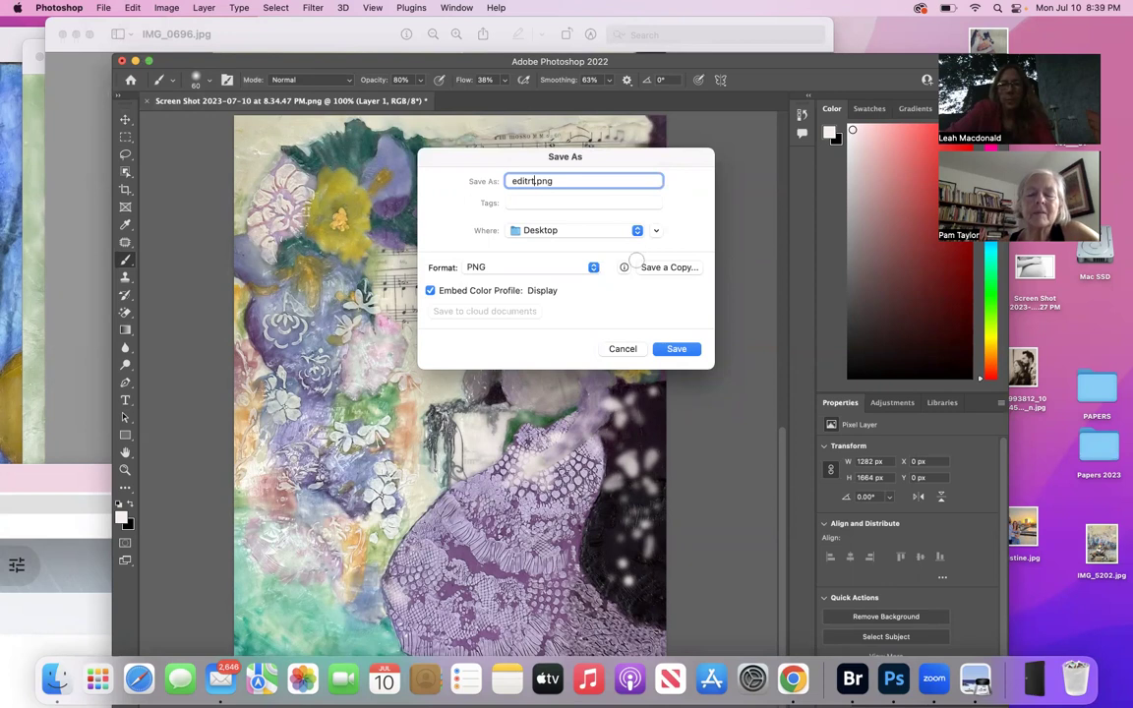
pyautogui.click(594, 268)
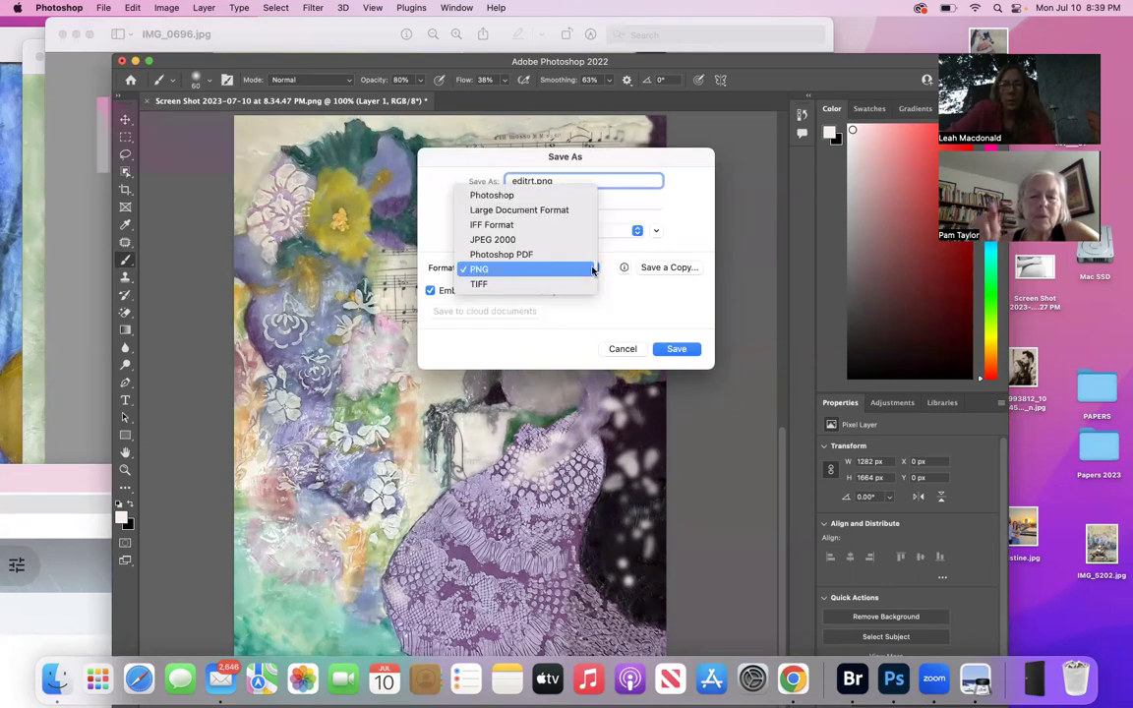
pyautogui.click(587, 240)
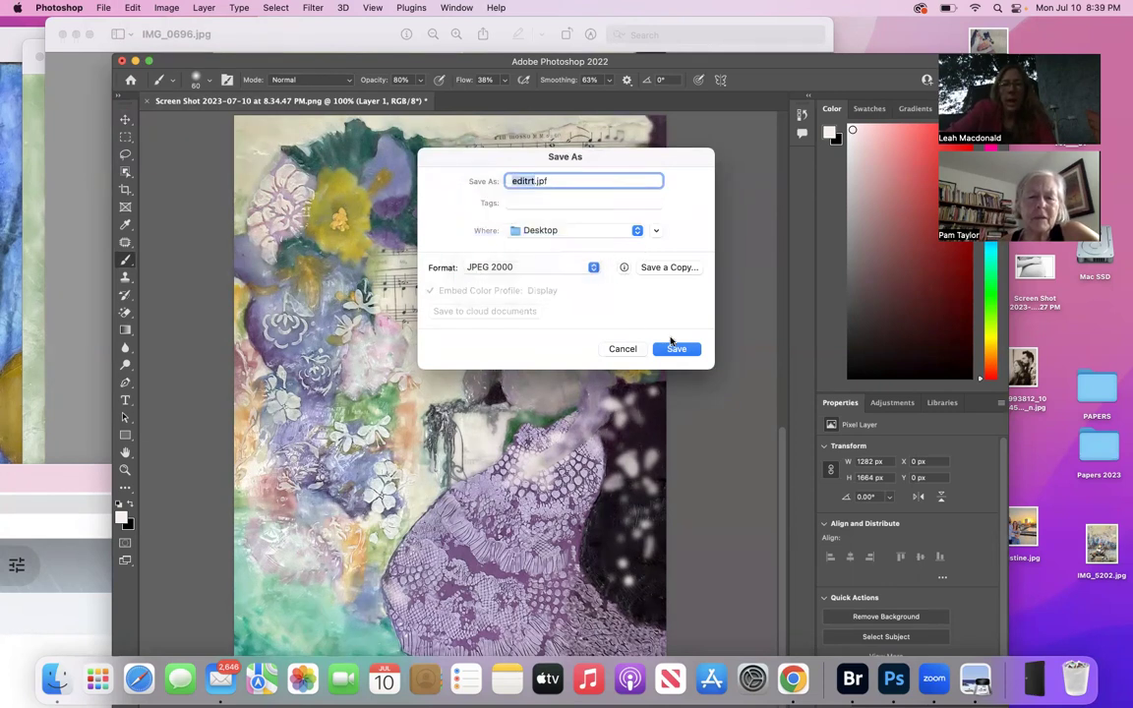
pyautogui.click(676, 349)
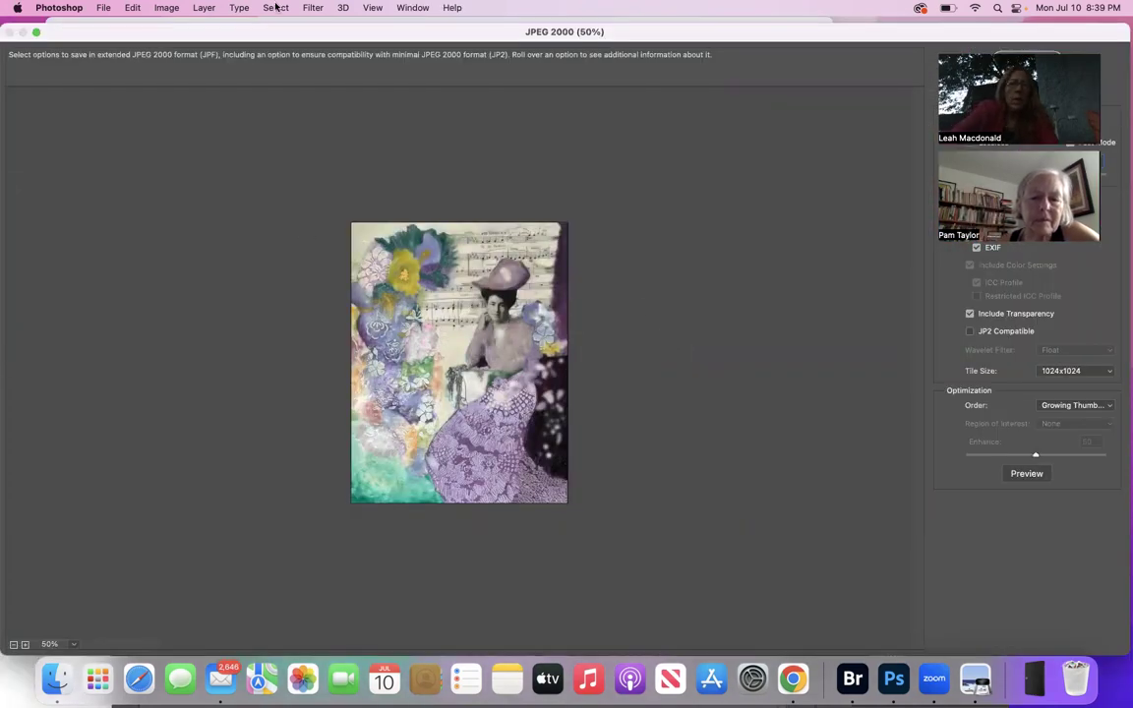
# - Reposition the JPEG 2000 options window and accept its settings to complete the save
pyautogui.moveTo(192, 39); pyautogui.dragTo(184, 115)
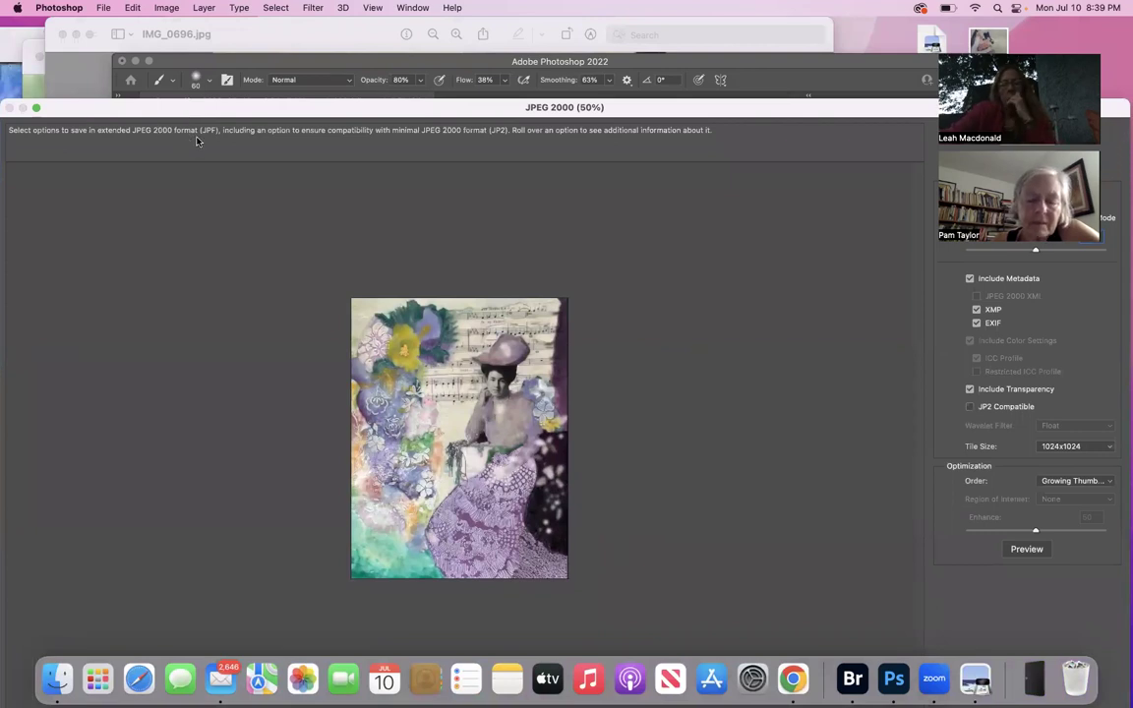
pyautogui.moveTo(167, 112); pyautogui.dragTo(307, 213)
pyautogui.click(300, 205)
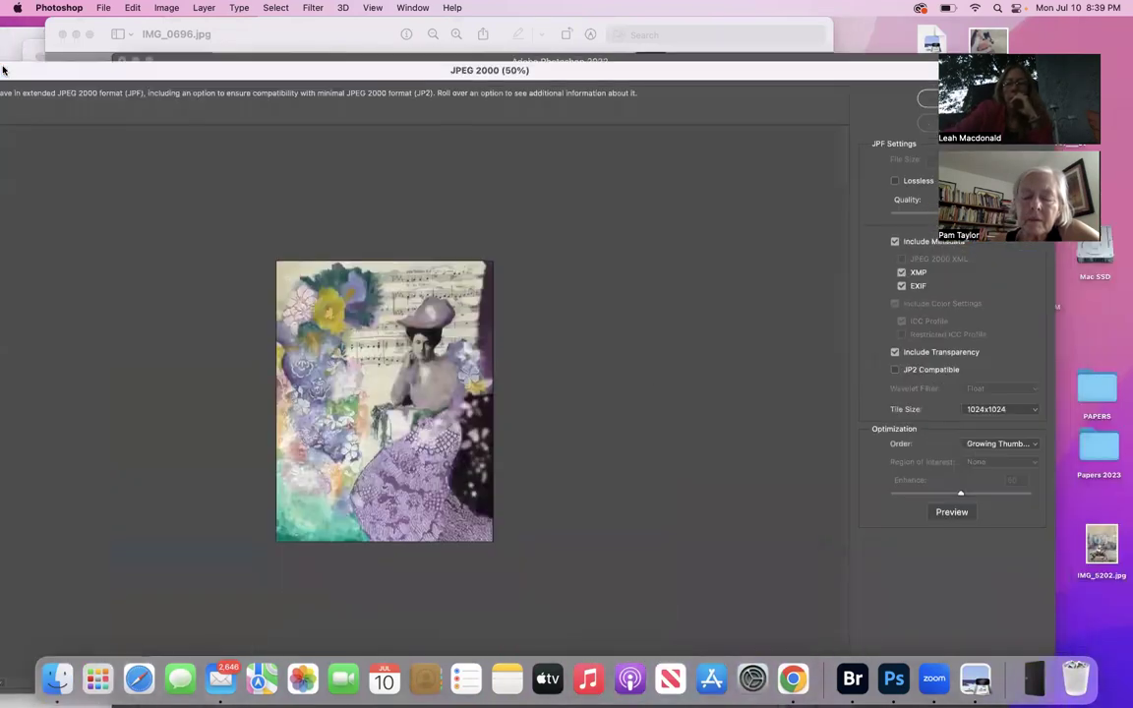
pyautogui.doubleClick(776, 61)
pyautogui.click(816, 86)
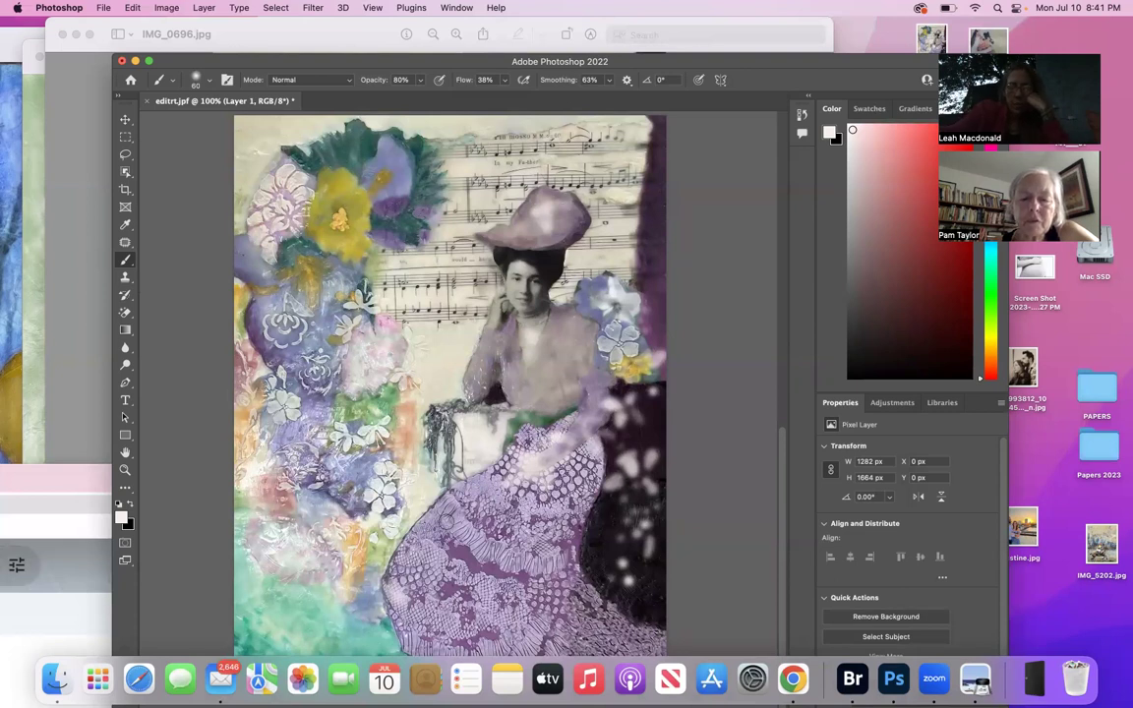
# - Examine the whole composition and the patterned skirt up close
pyautogui.press('super+minus')
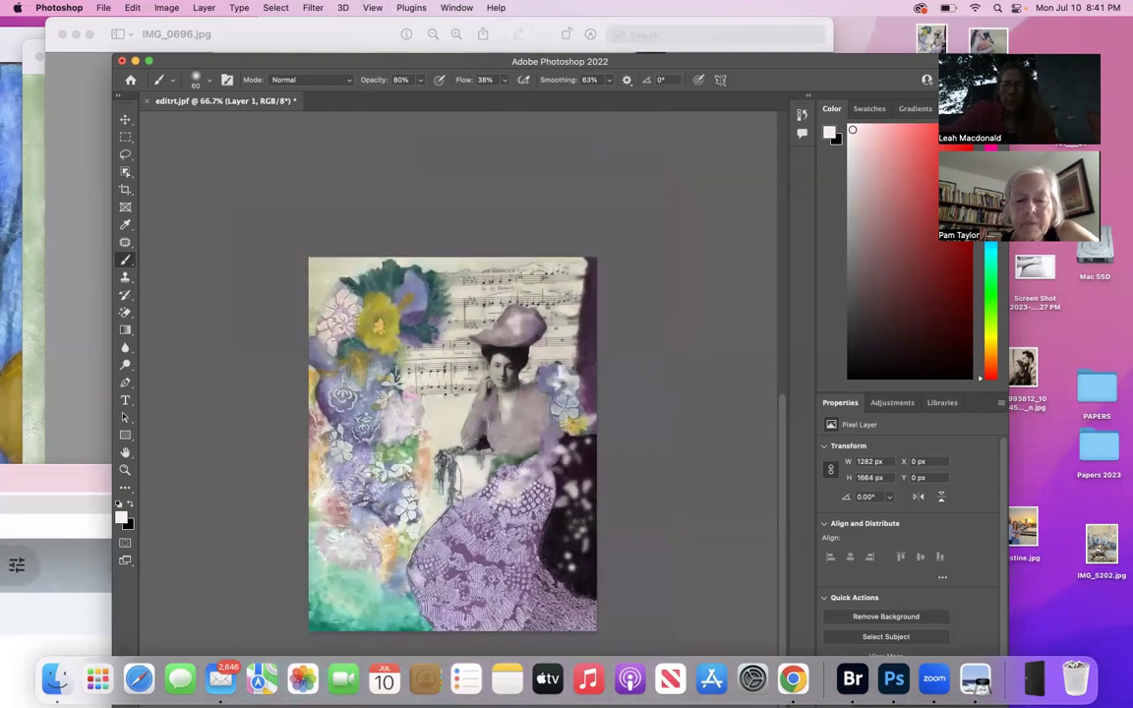
pyautogui.scroll(-2, 409, 610)
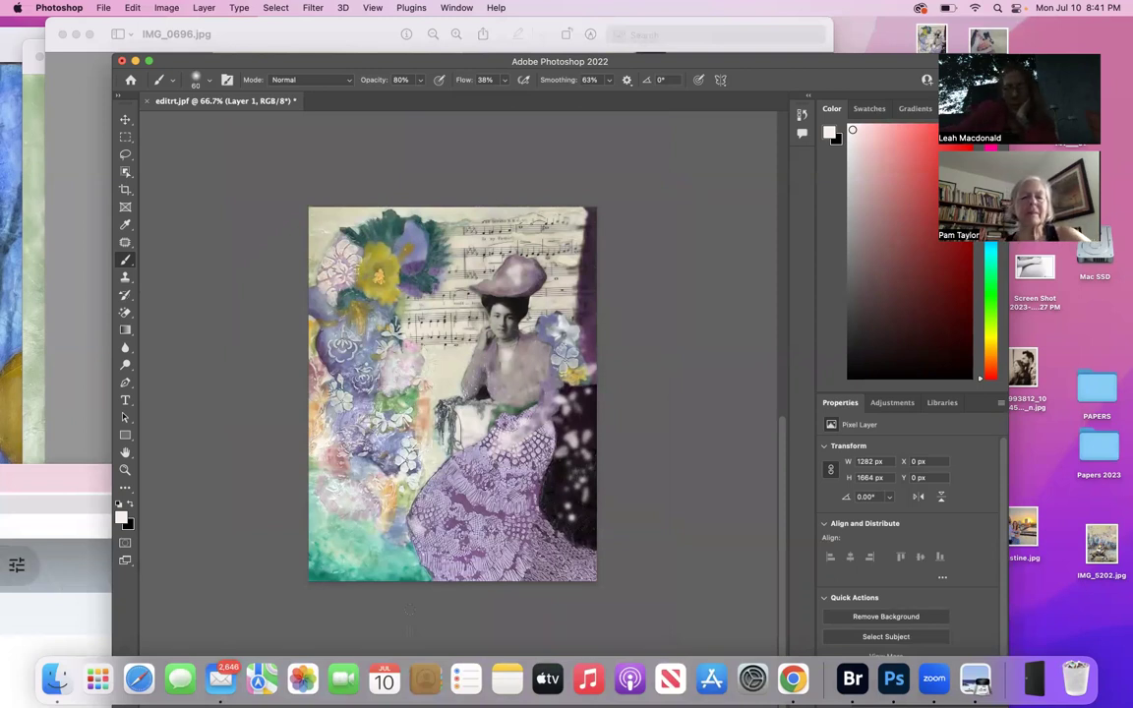
pyautogui.press('super+equal')
pyautogui.press('super+equal')
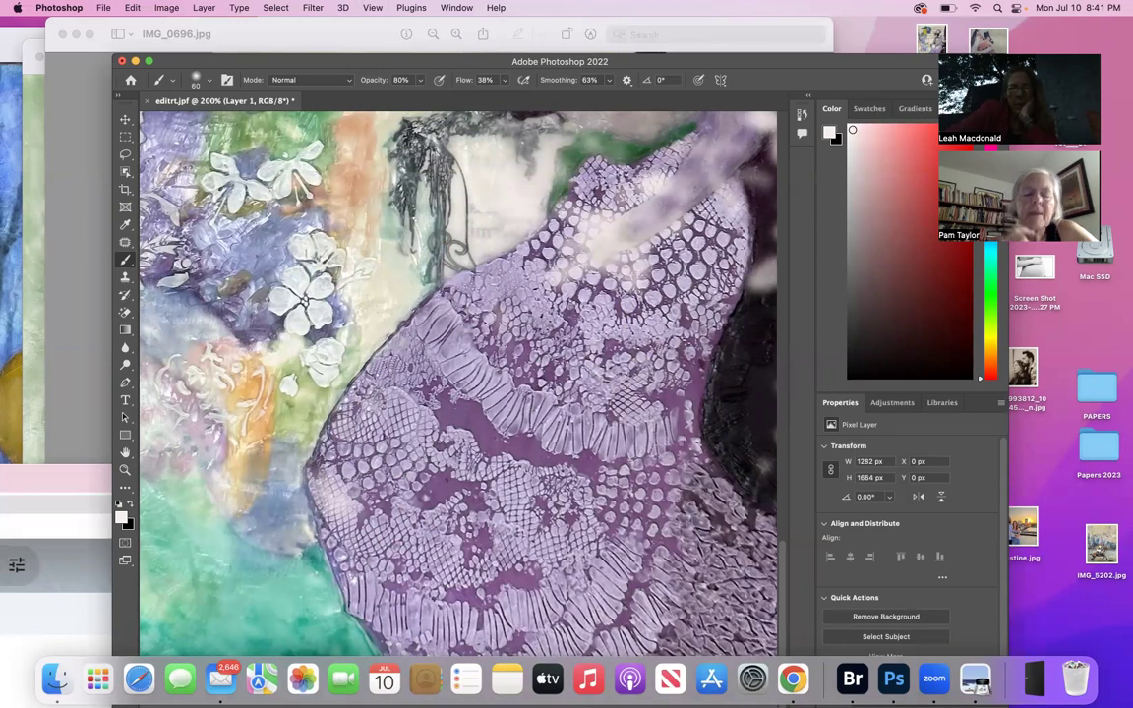
pyautogui.scroll(-3, 459, 373)
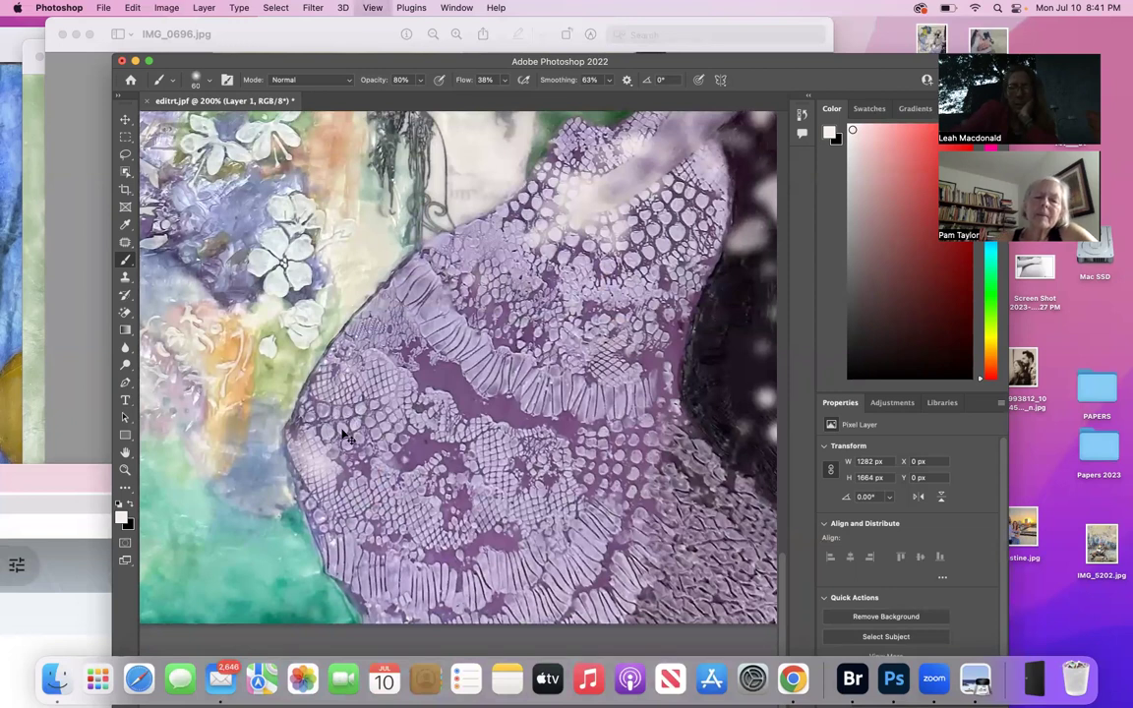
pyautogui.press('super+minus')
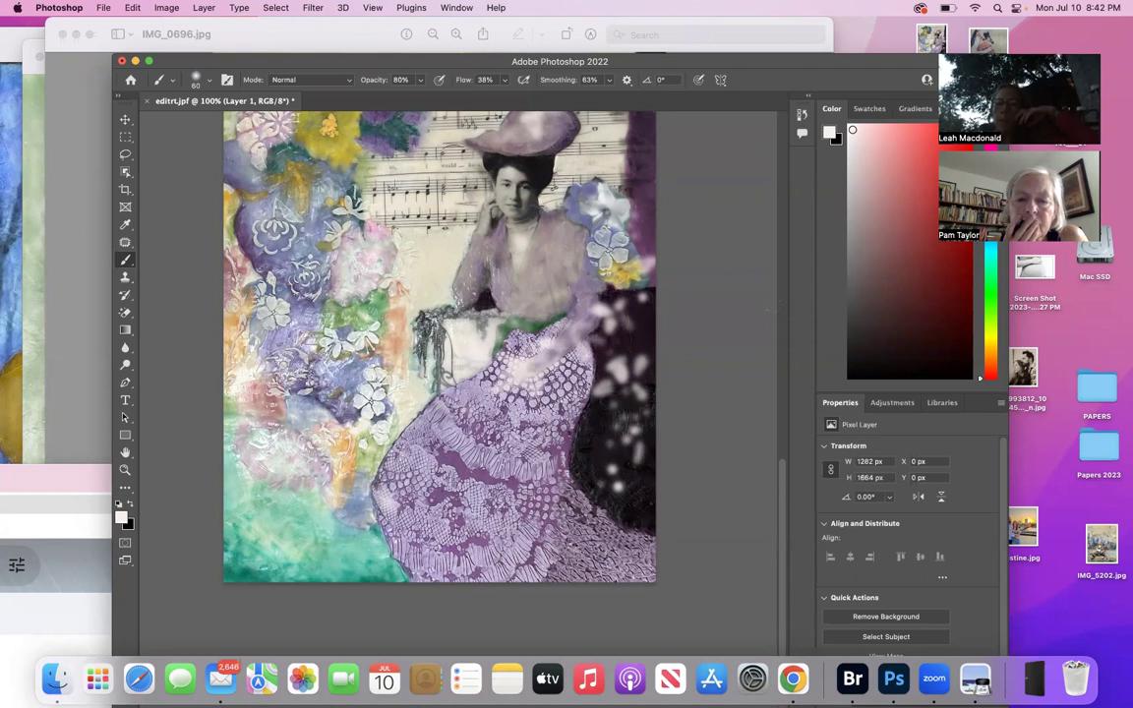
# - Choose the Burn tool and reduce its brush size to 150
pyautogui.moveTo(125, 364); pyautogui.dragTo(175, 377)
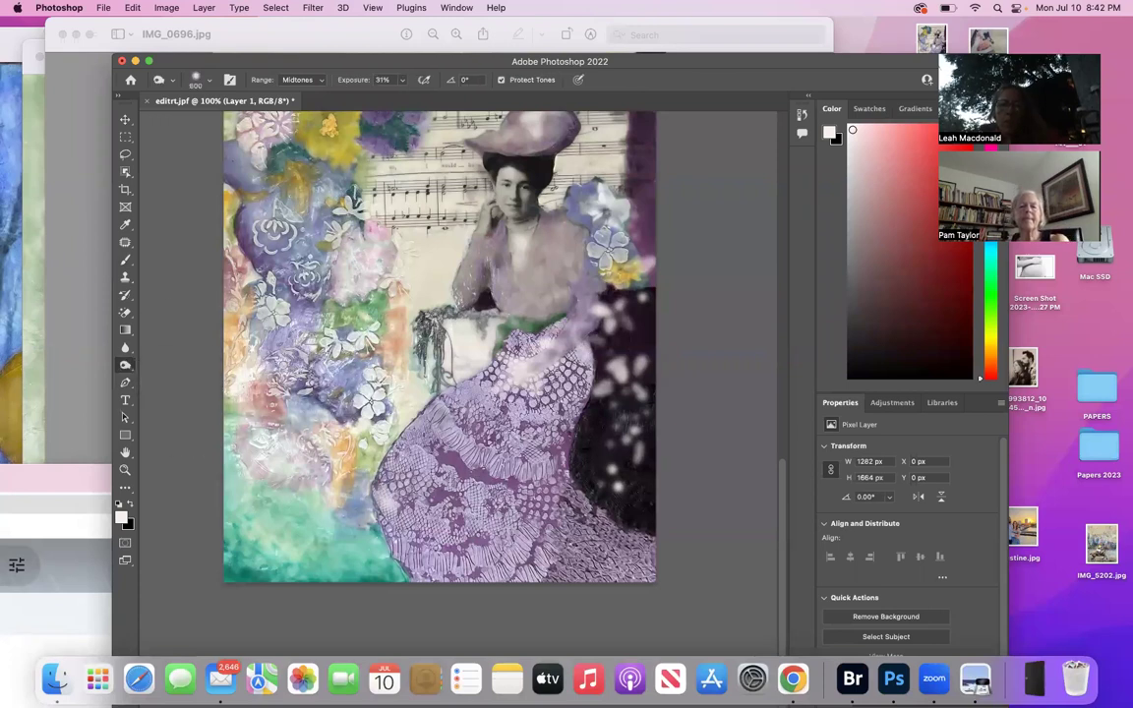
pyautogui.press('[')
pyautogui.press('[')
pyautogui.press('[')
pyautogui.press('[')
pyautogui.press('[')
pyautogui.press('[')
pyautogui.press('[')
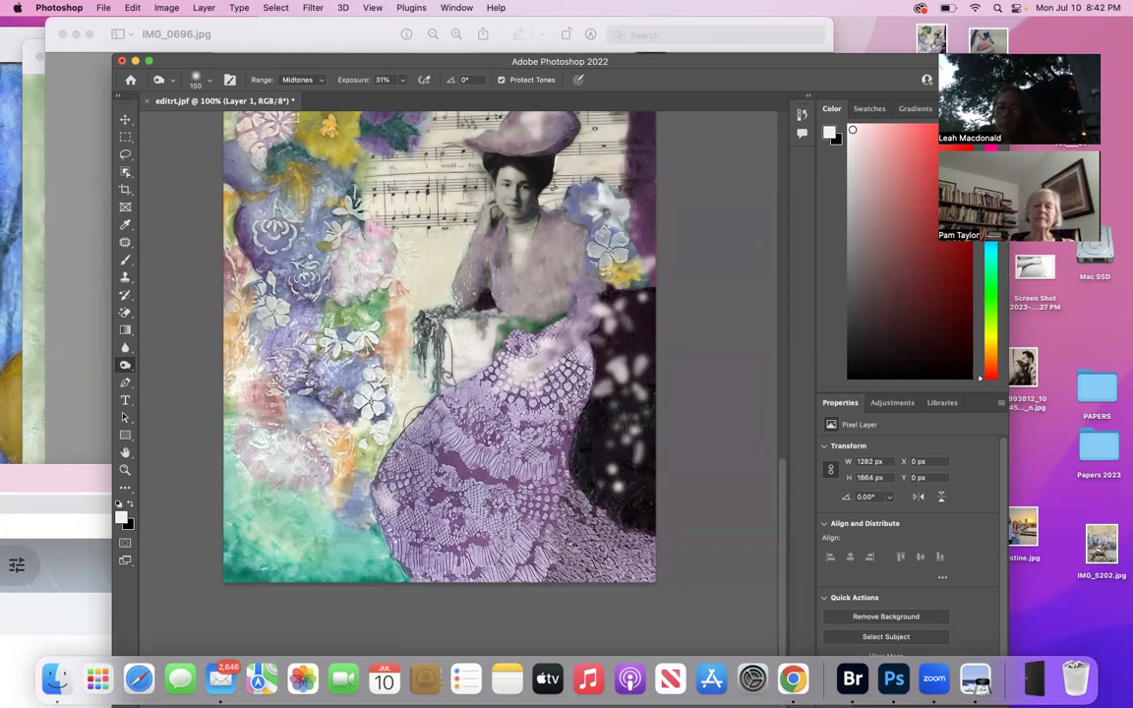
# - Reduce the Burn tool's brush size to 50 for darkening fine details of the skirt
pyautogui.press('[')
pyautogui.press('[')
pyautogui.press('[')
pyautogui.press('[')
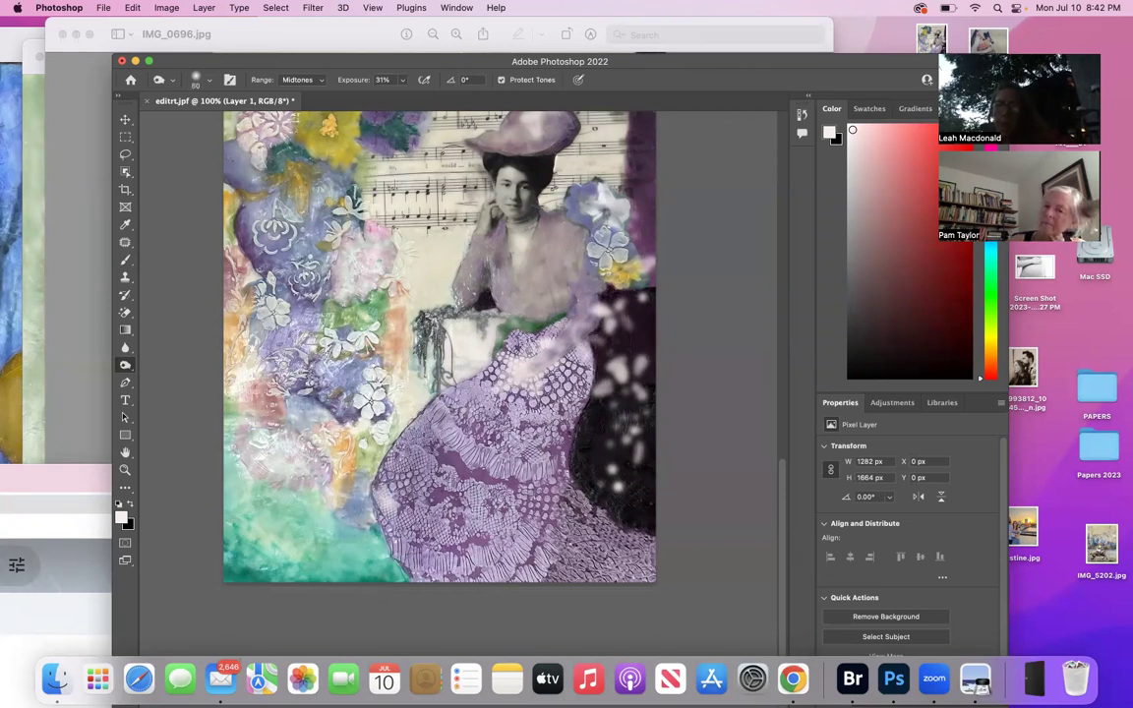
pyautogui.press('[')
pyautogui.press('[')
pyautogui.press('[')
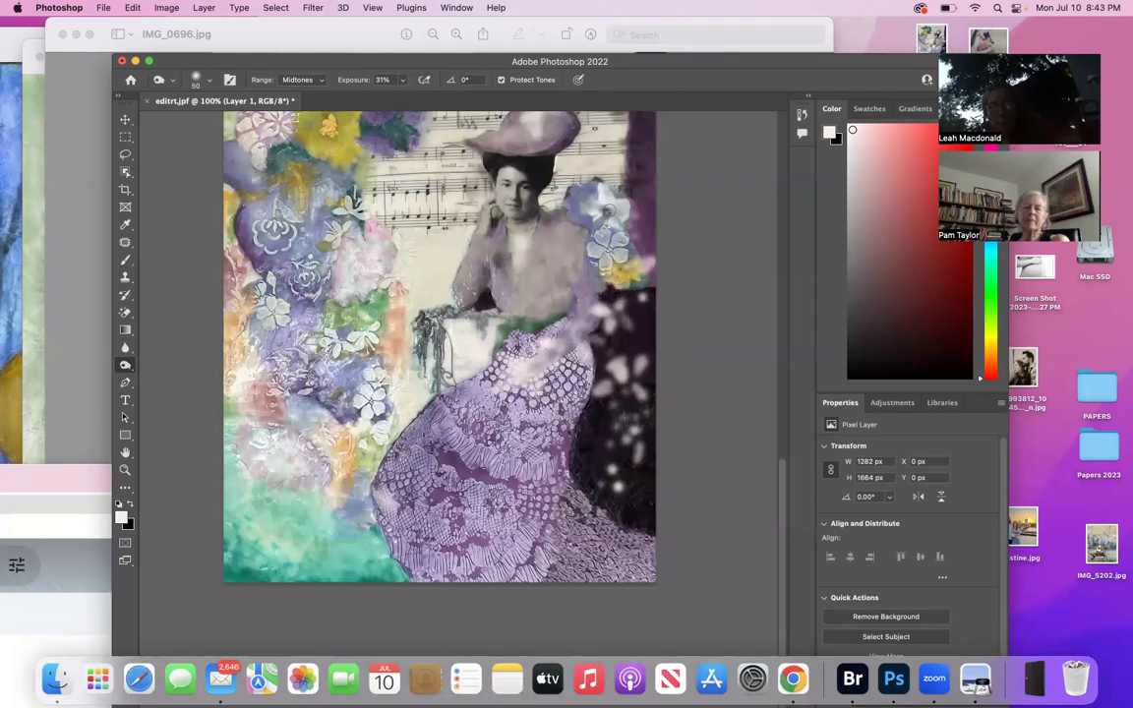
# - Enlarge the Burn brush to 200 and darken the pale area between the flowers and the seated woman's draped table
pyautogui.press('super+minus')
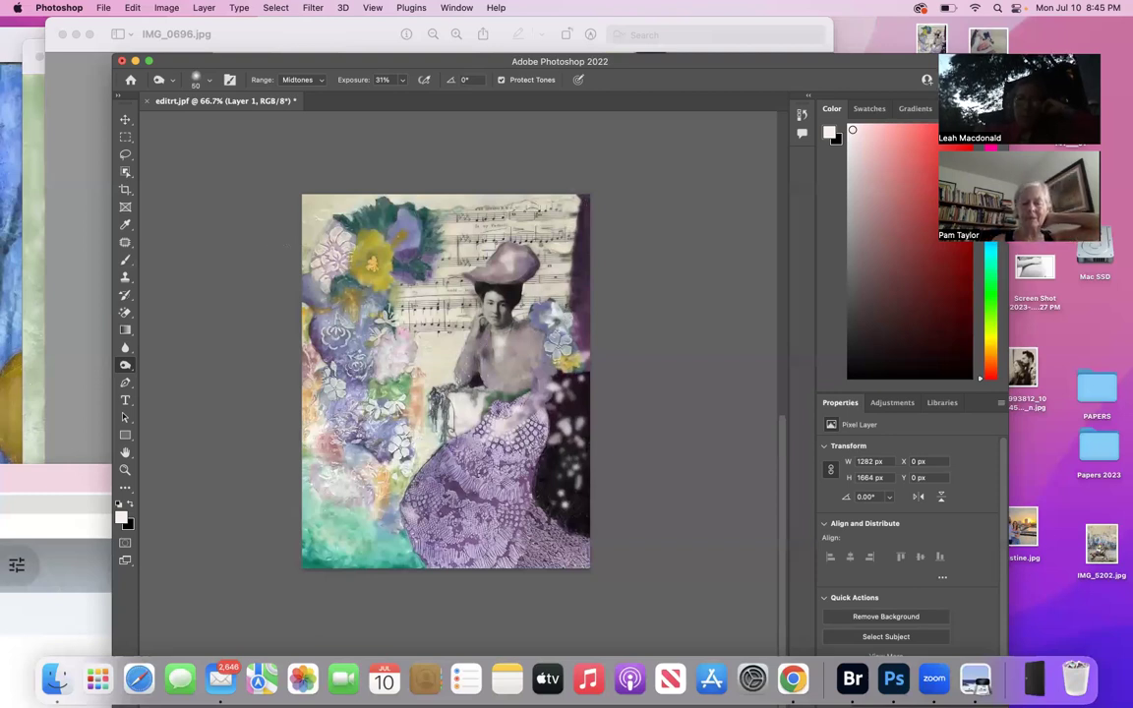
pyautogui.press(']')
pyautogui.press(']')
pyautogui.press(']')
pyautogui.press(']')
pyautogui.press(']')
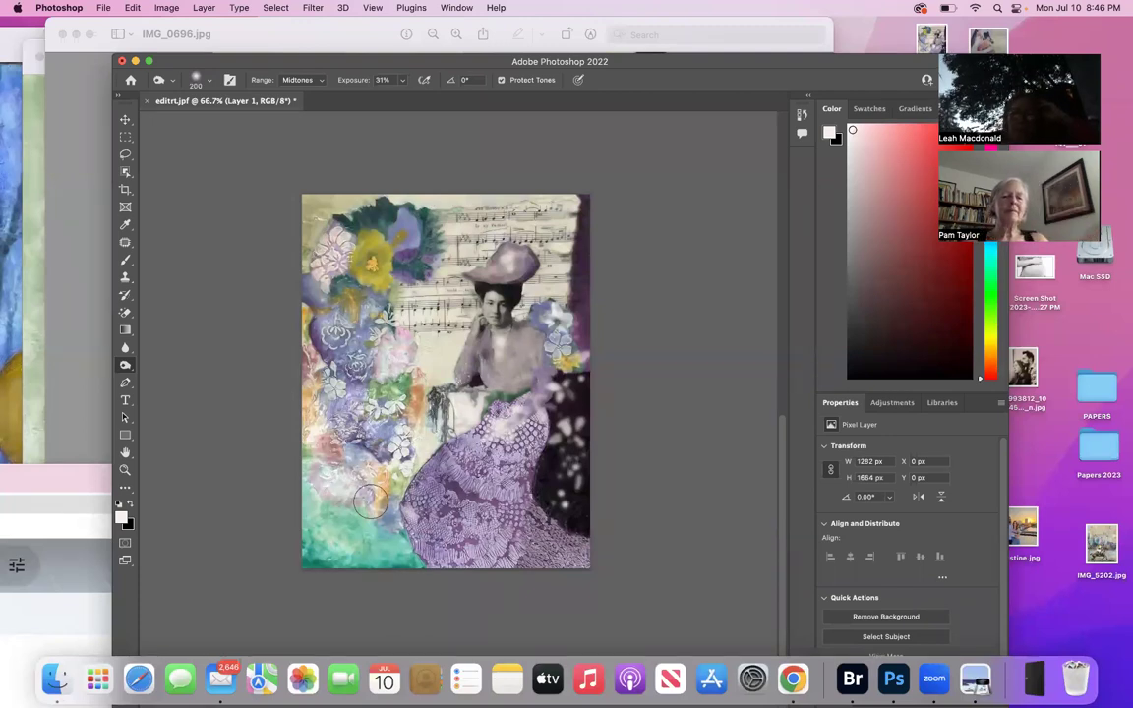
pyautogui.press('XF86AudioRaiseVolume')
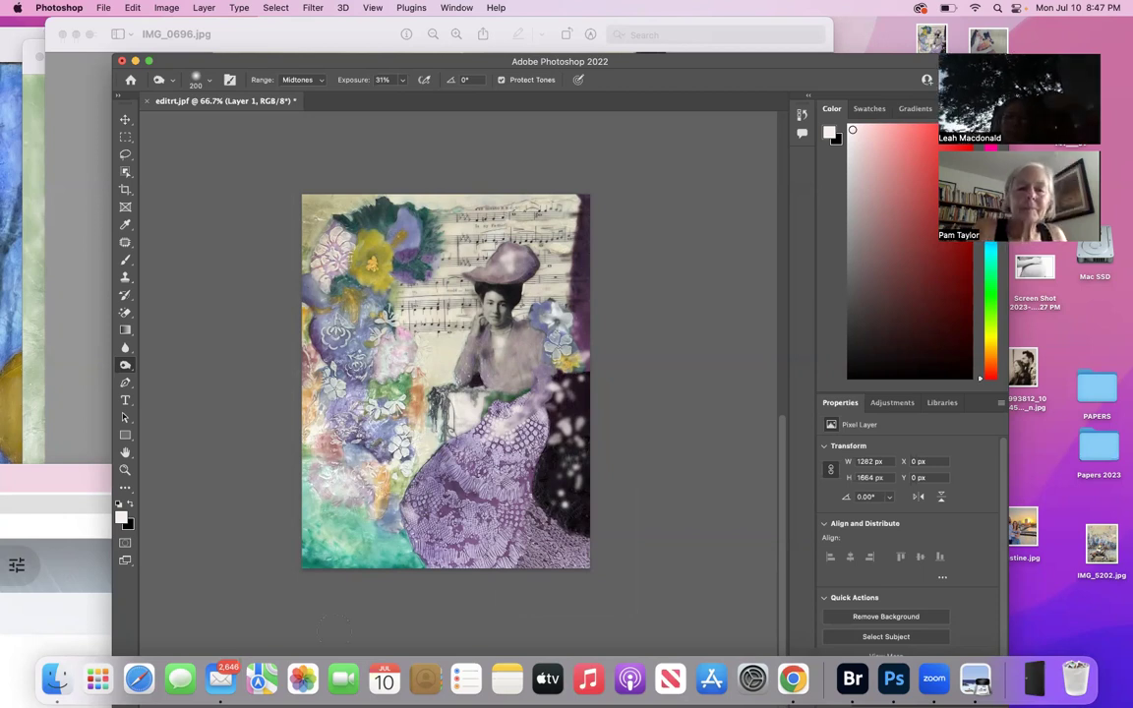
pyautogui.moveTo(418, 342)
pyautogui.mouseDown()
pyautogui.moveTo(450, 342)
pyautogui.moveTo(419, 374)
pyautogui.moveTo(455, 413)
pyautogui.mouseUp()
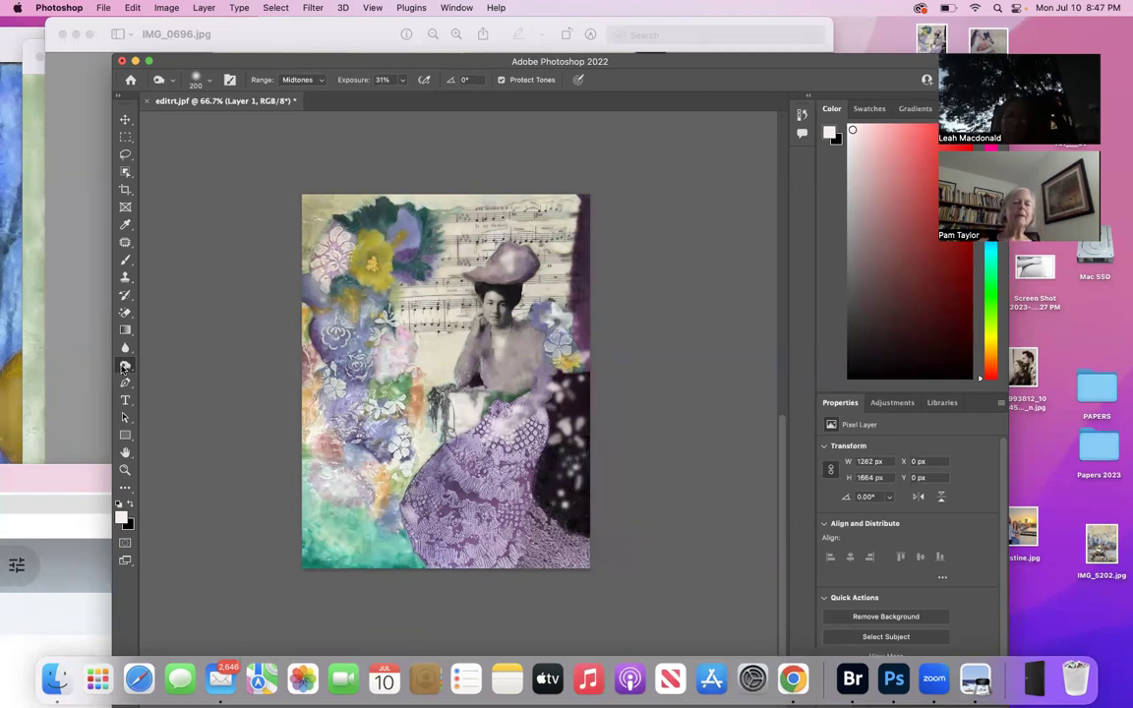
# - Switch to the Dodge tool with a brush size of 200 and undo the last two edits
pyautogui.moveTo(125, 366); pyautogui.dragTo(165, 373)
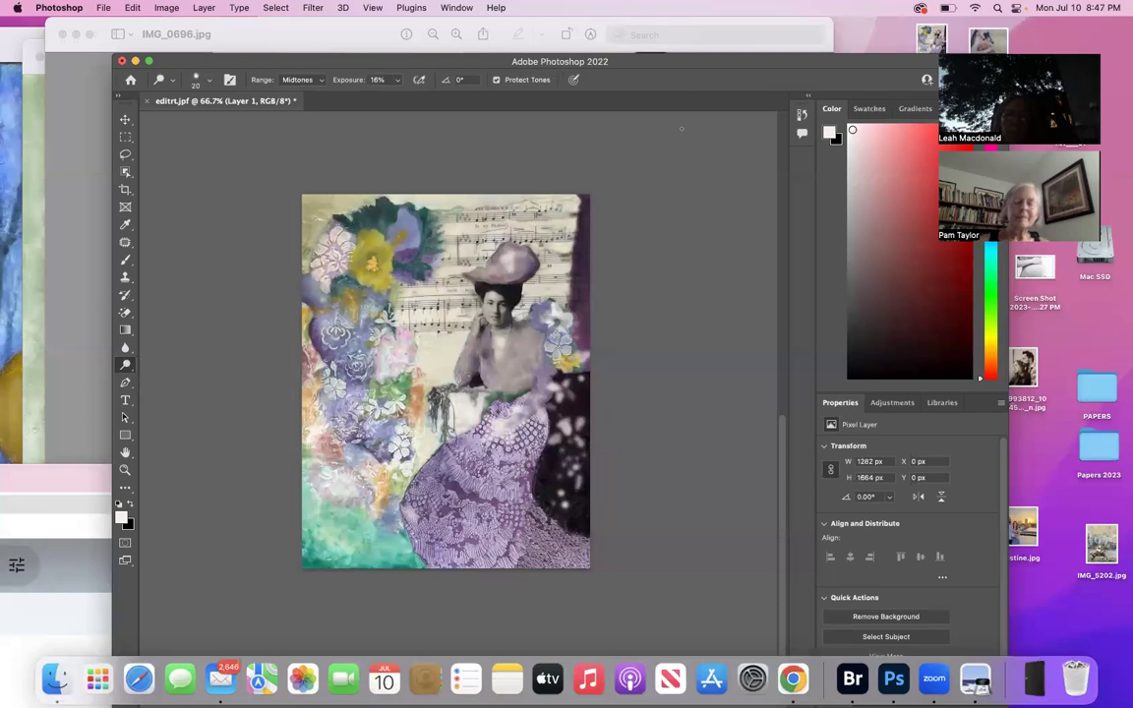
pyautogui.press(']')
pyautogui.press(']')
pyautogui.press(']')
pyautogui.press(']')
pyautogui.press(']')
pyautogui.press(']')
pyautogui.press(']')
pyautogui.press(']')
pyautogui.press(']')
pyautogui.press(']')
pyautogui.press(']')
pyautogui.press(']')
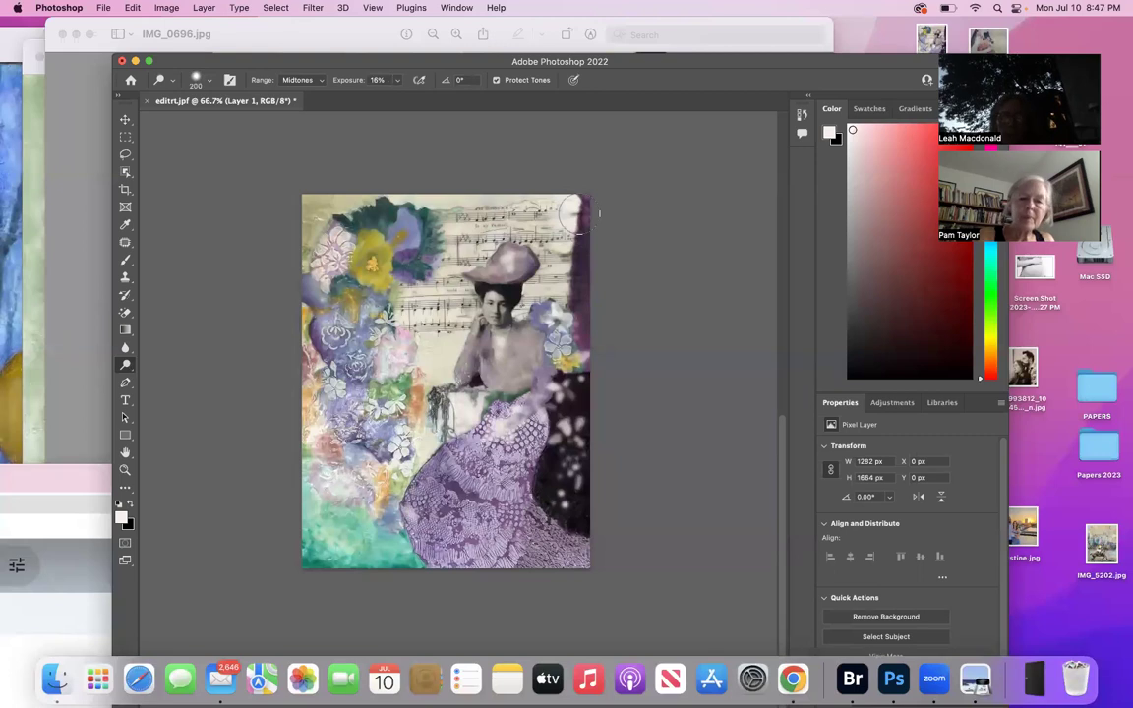
pyautogui.press('super+z')
pyautogui.press('super+z')
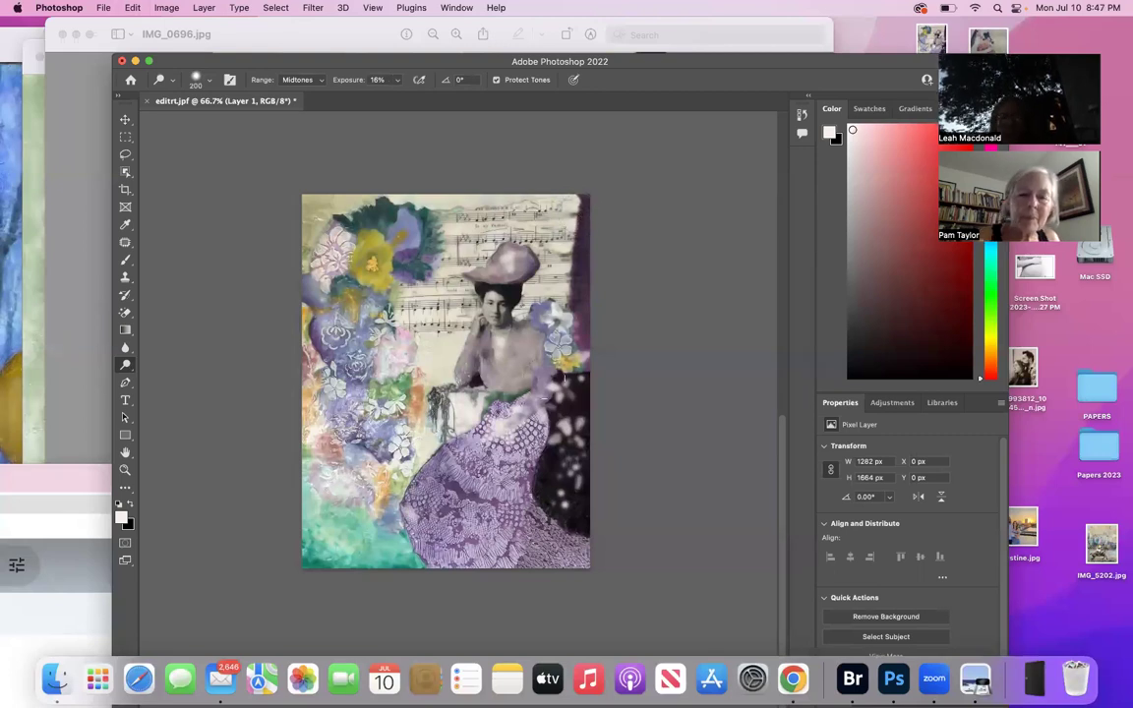
# - Save the edited portrait, accept the JPEG 2000 settings, and close the document
pyautogui.click(103, 8)
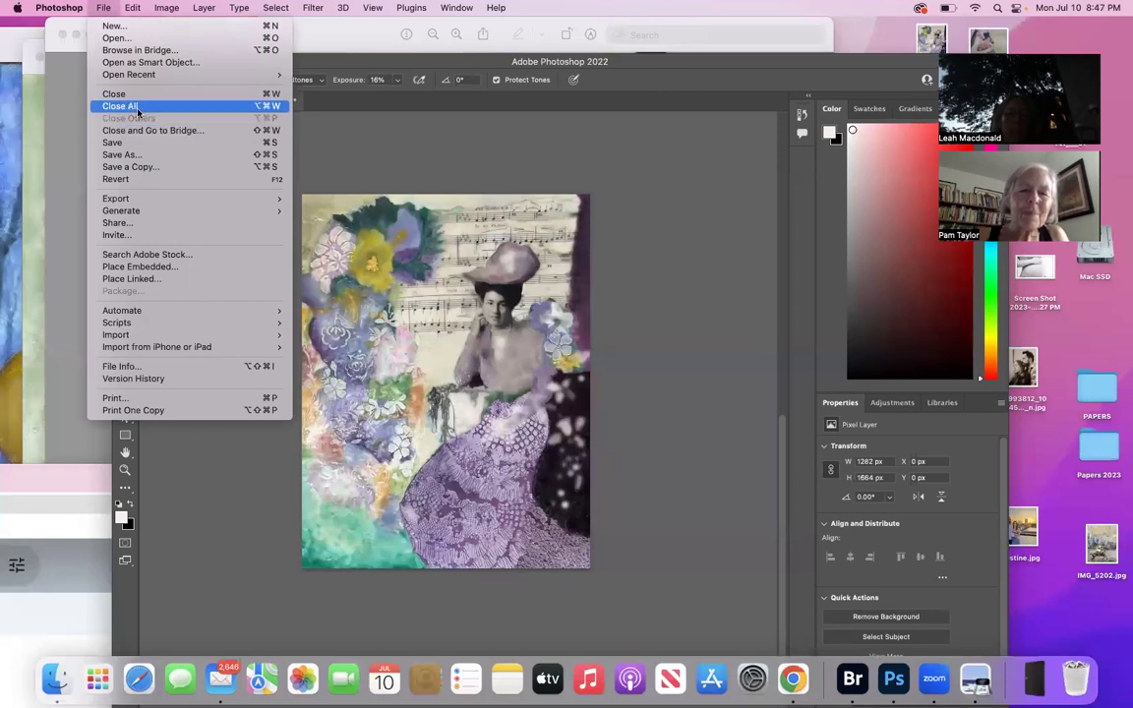
pyautogui.click(138, 147)
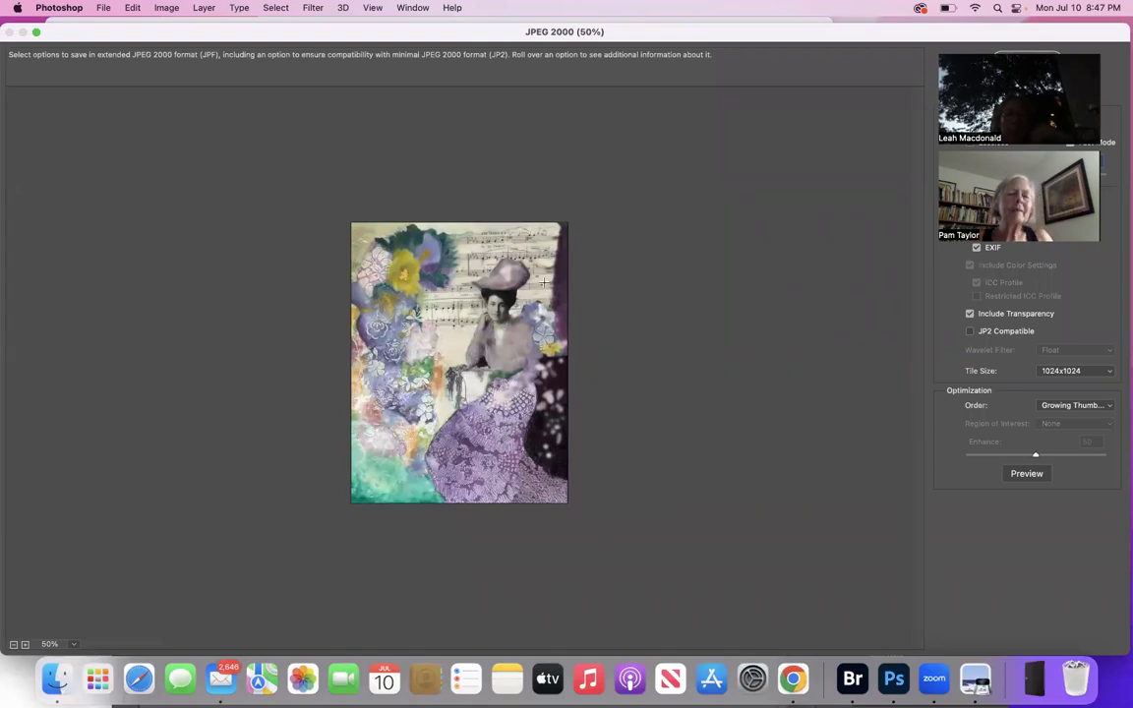
pyautogui.doubleClick(346, 42)
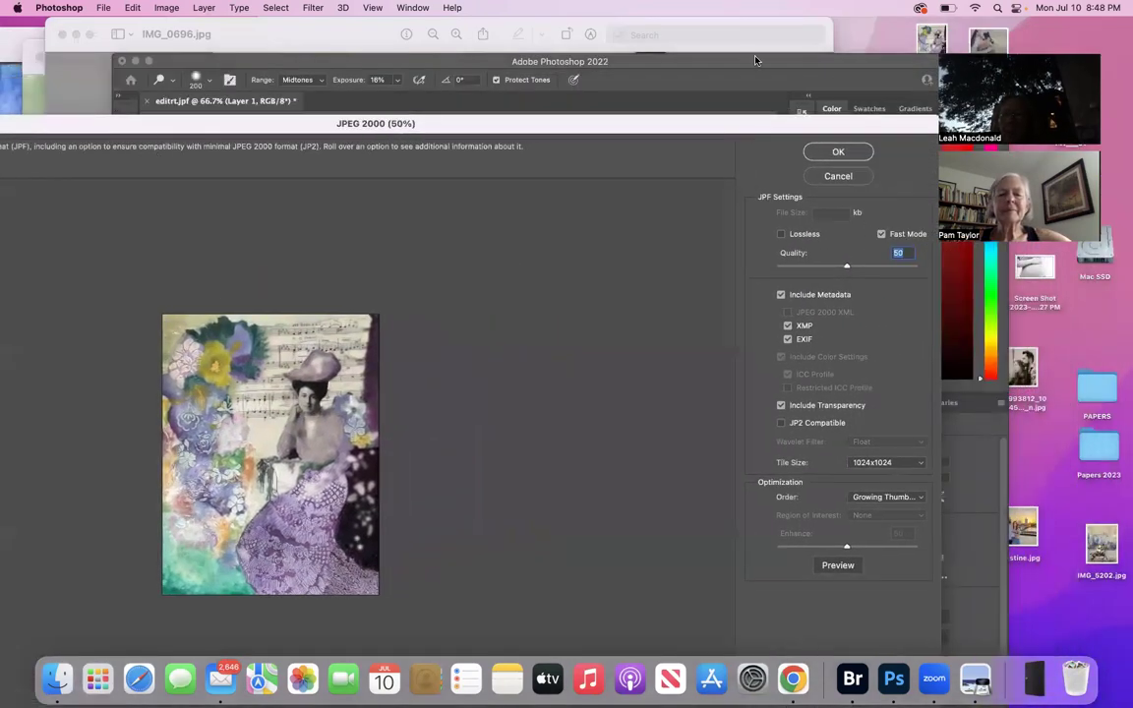
pyautogui.click(836, 152)
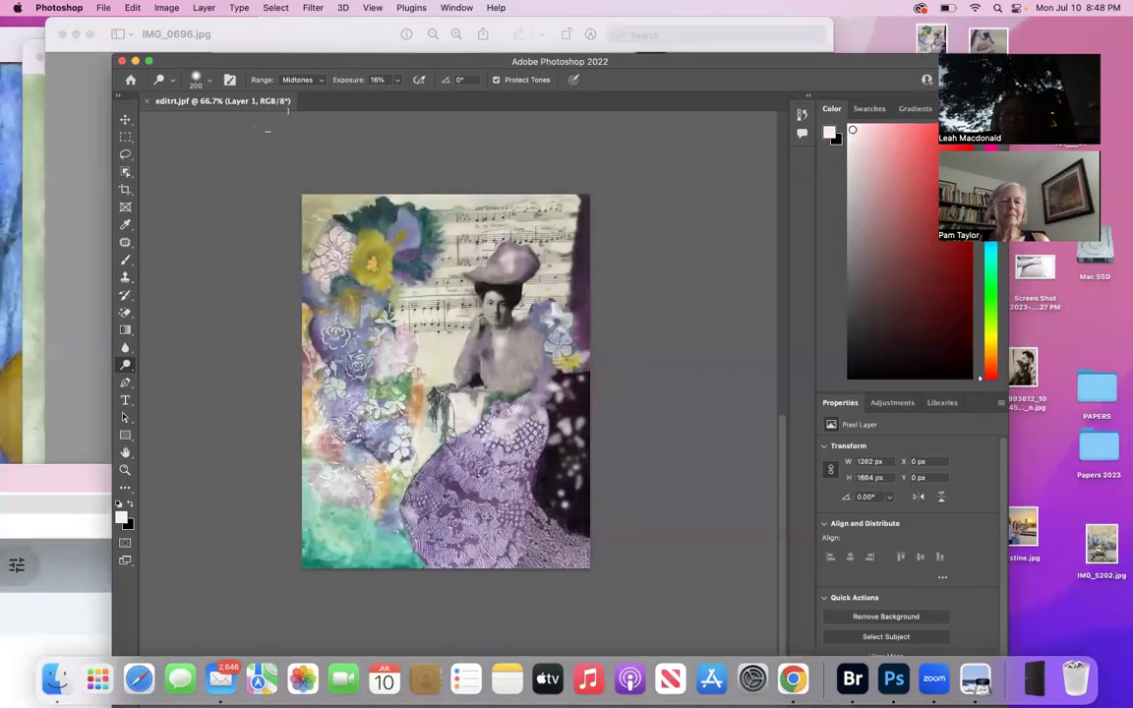
pyautogui.click(122, 62)
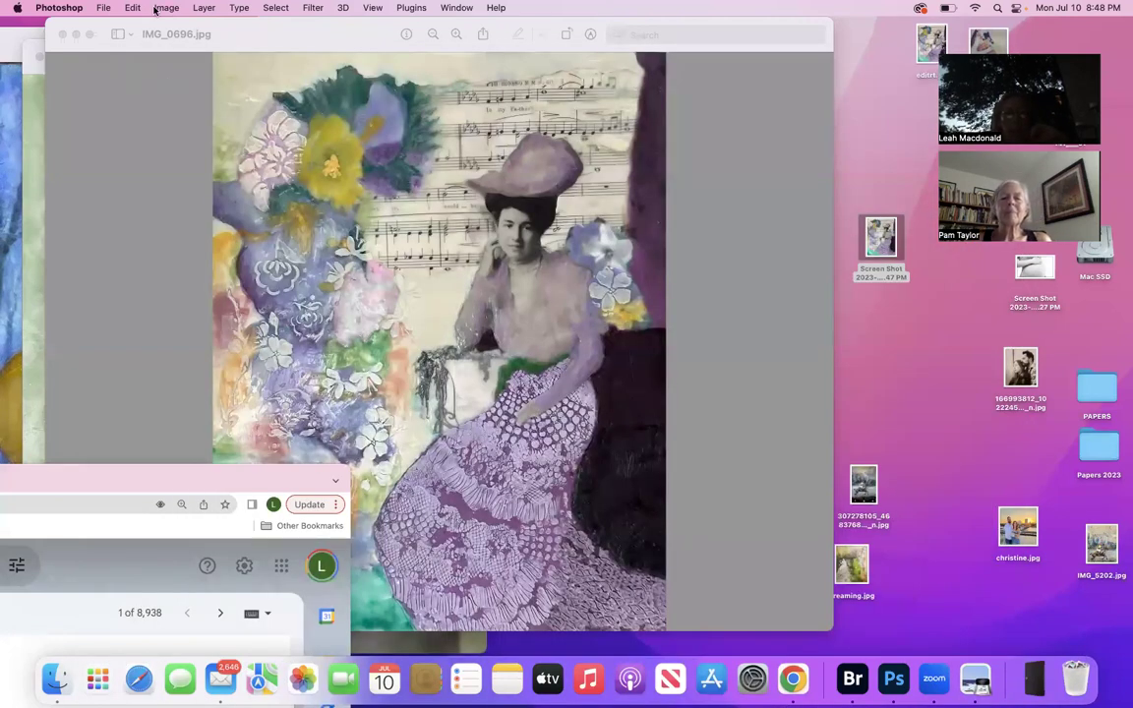
# - Close the IMG_0696.jpg preview, then reposition and widen the IMG_0698.jpg window so the whole painting is unobstructed
pyautogui.click(61, 34)
pyautogui.moveTo(222, 56); pyautogui.dragTo(544, 7)
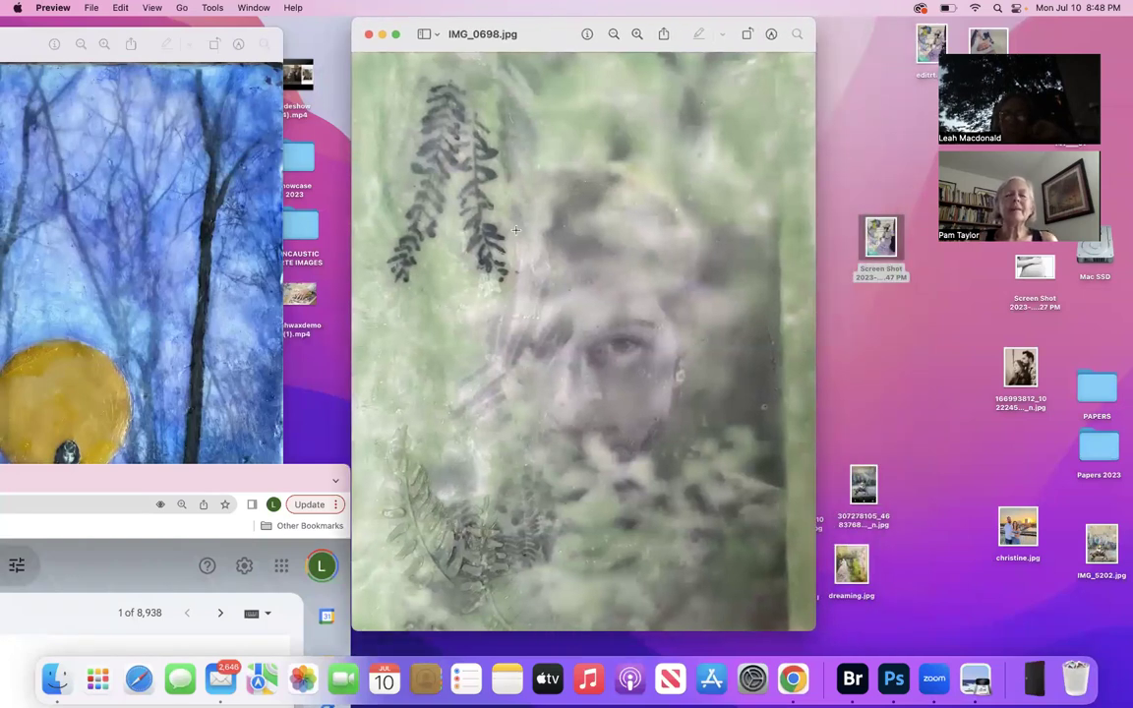
pyautogui.press('XF86AudioRaiseVolume')
pyautogui.press('XF86AudioRaiseVolume')
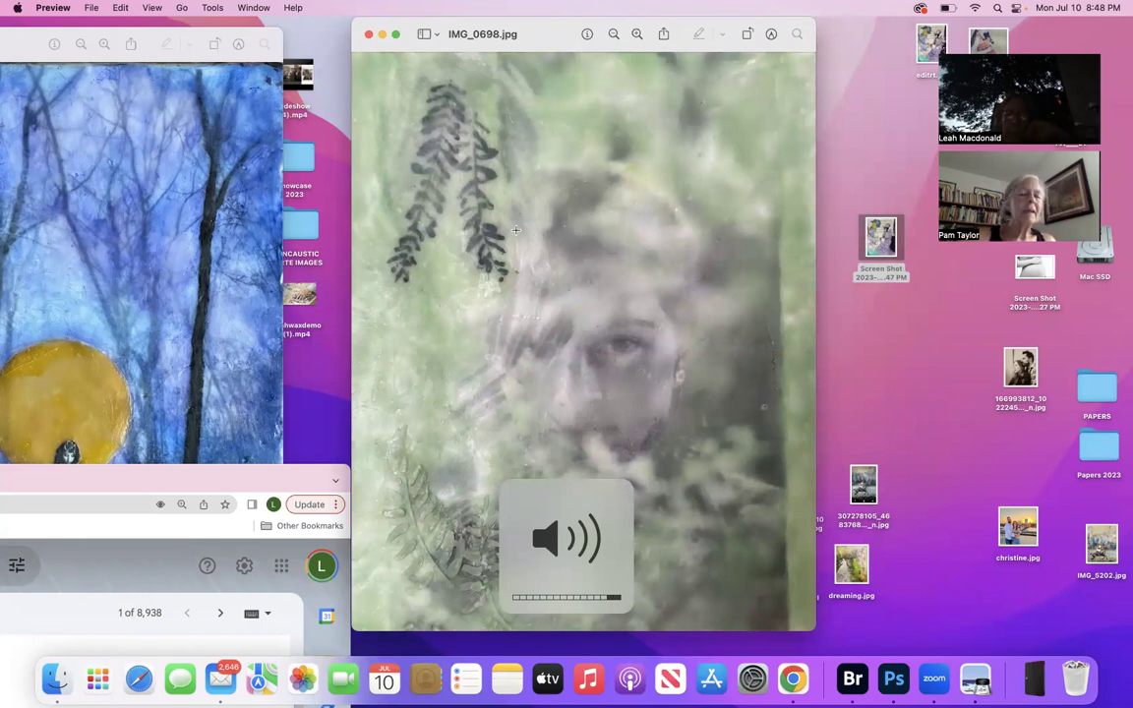
pyautogui.moveTo(381, 27); pyautogui.dragTo(225, 59)
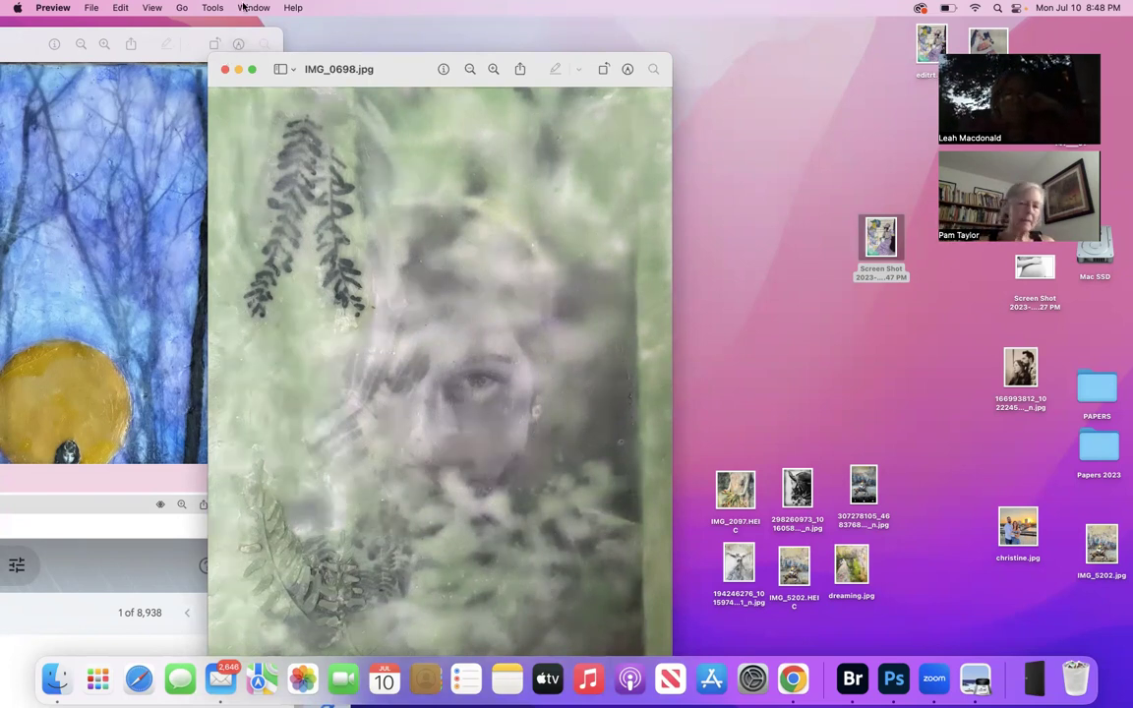
pyautogui.moveTo(398, 71); pyautogui.dragTo(385, 35)
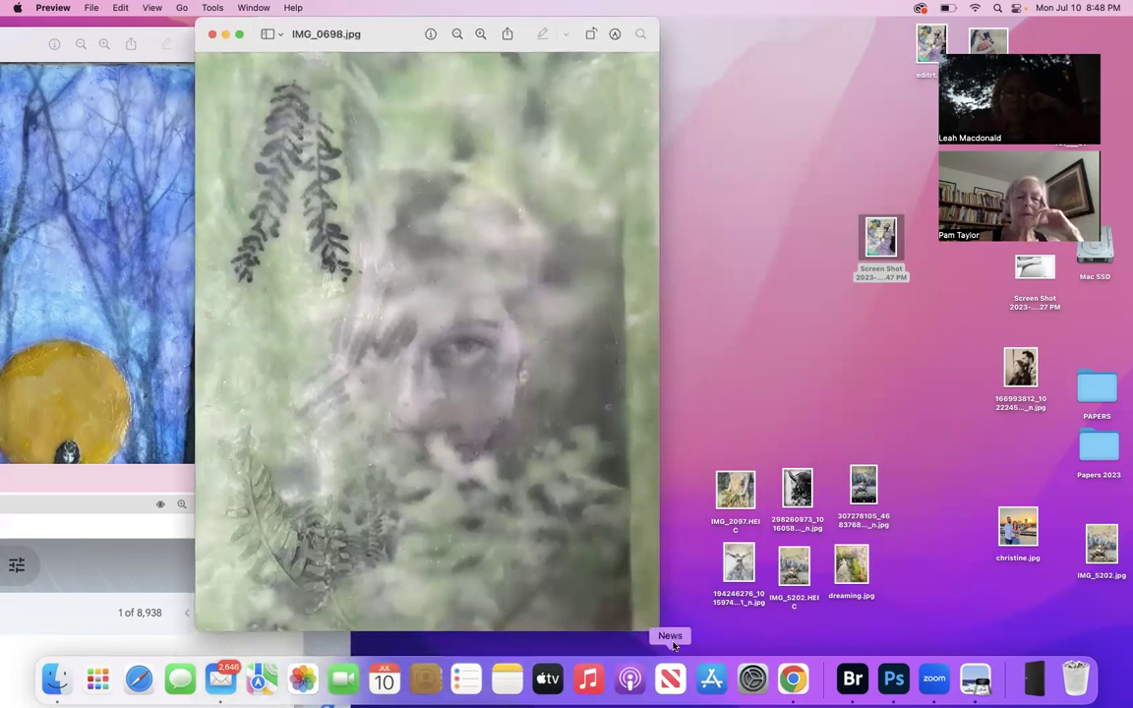
pyautogui.moveTo(665, 611); pyautogui.dragTo(880, 617)
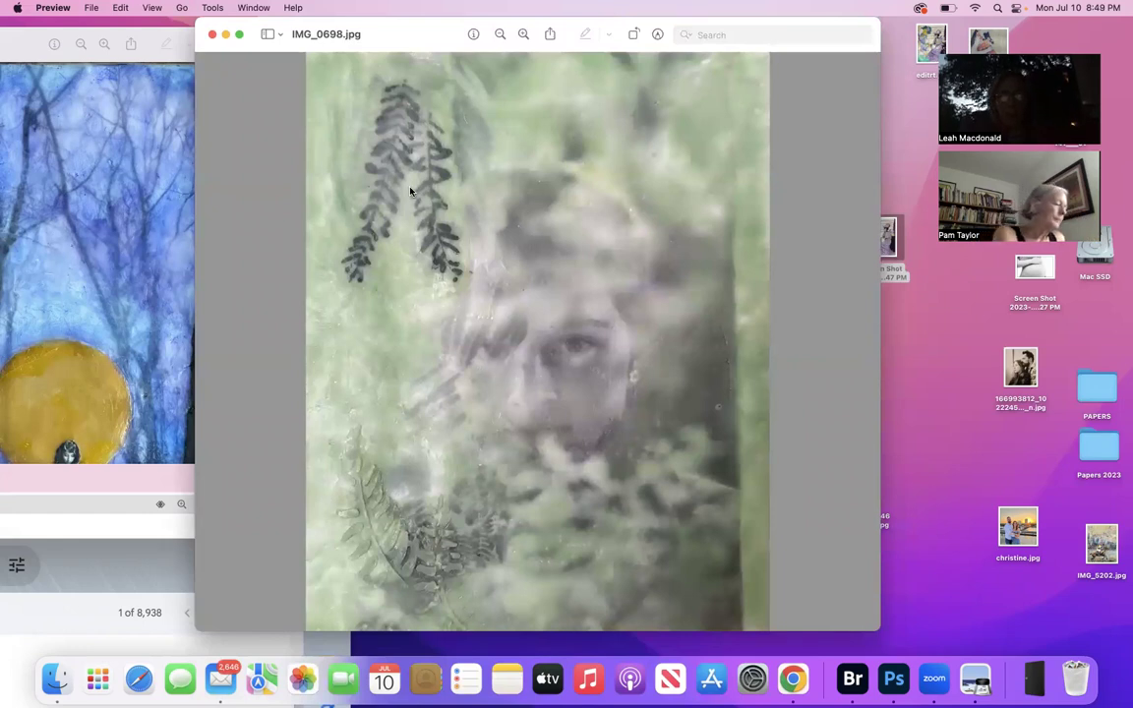
# - Capture a screenshot of just the painting in IMG_0698.jpg and open it in Photoshop
pyautogui.press('super+shift+4')
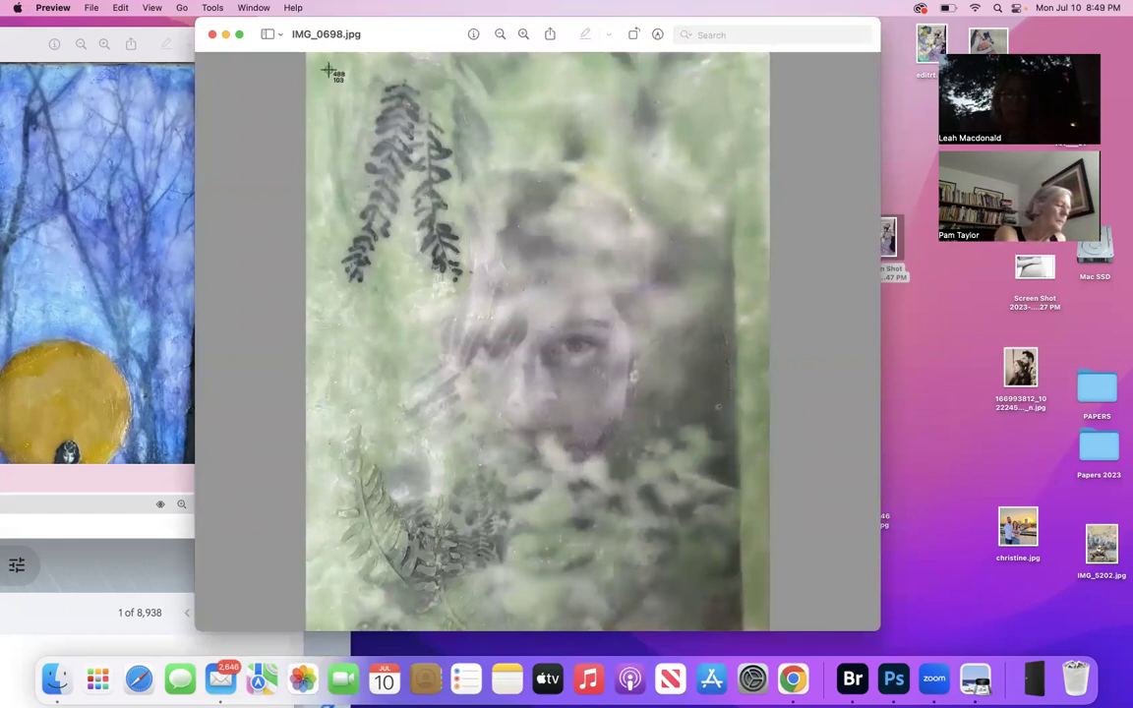
pyautogui.moveTo(310, 61); pyautogui.dragTo(762, 625)
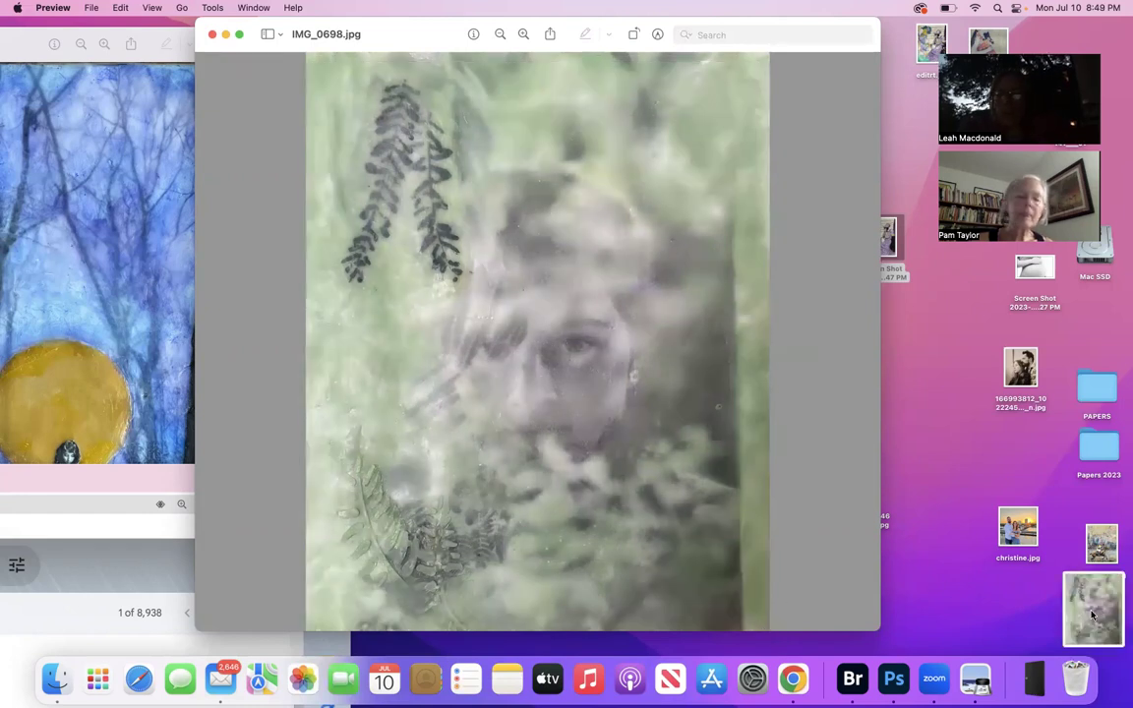
pyautogui.moveTo(1092, 615); pyautogui.dragTo(890, 678)
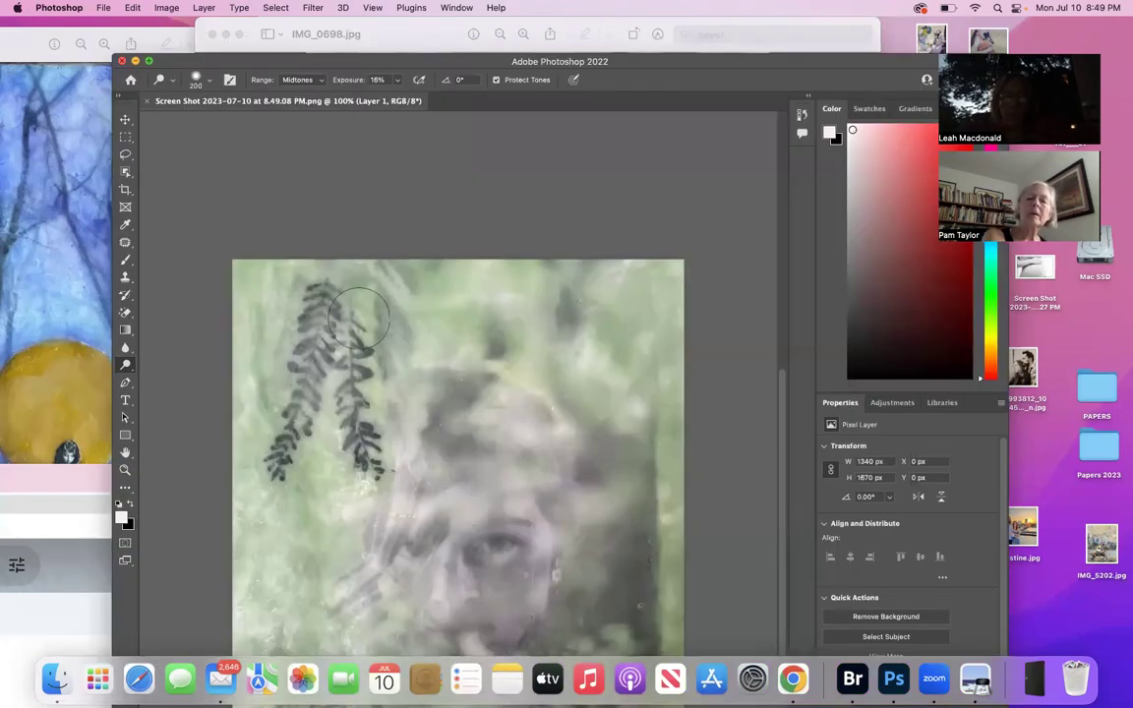
# - Darken the shadowed foliage to the right of the face with the Burn tool
pyautogui.press('super+minus')
pyautogui.press('super+minus')
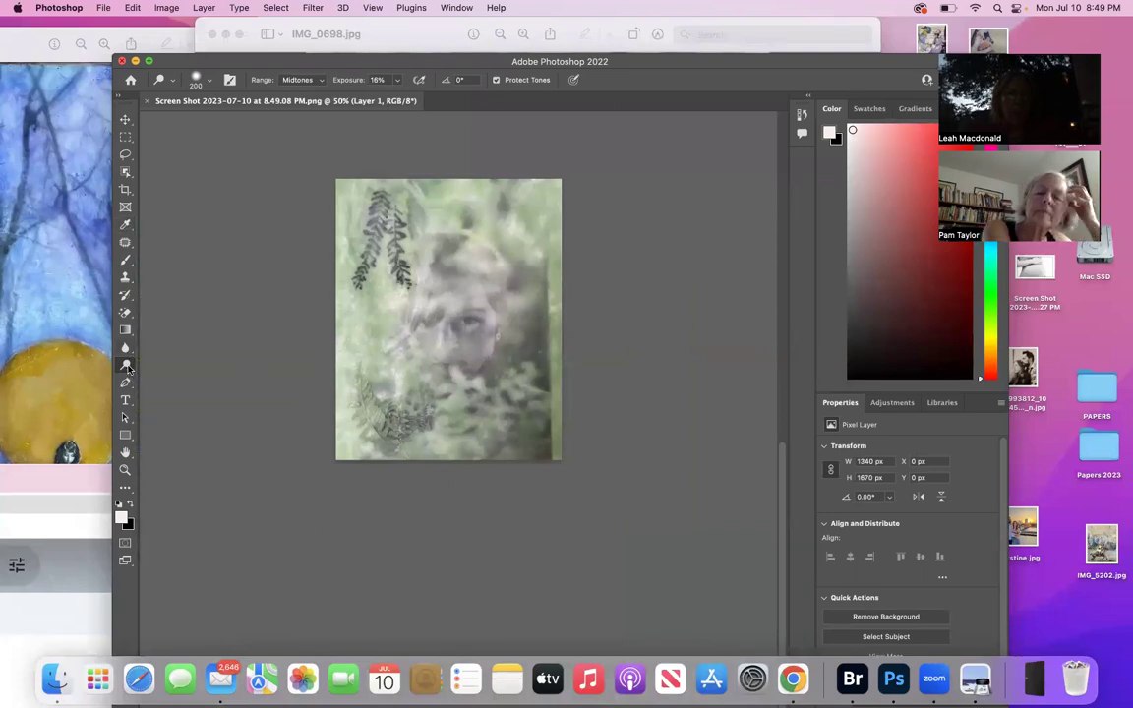
pyautogui.moveTo(132, 368); pyautogui.dragTo(177, 375)
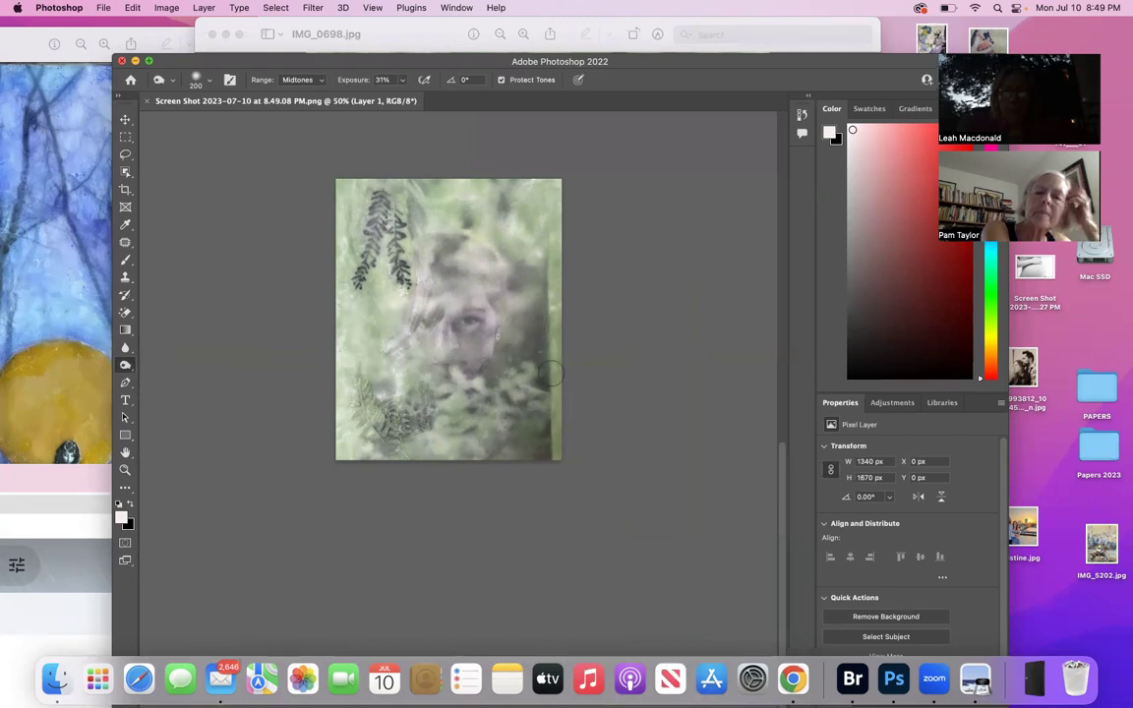
pyautogui.moveTo(551, 372)
pyautogui.mouseDown()
pyautogui.moveTo(553, 246)
pyautogui.moveTo(553, 352)
pyautogui.moveTo(531, 335)
pyautogui.mouseUp()
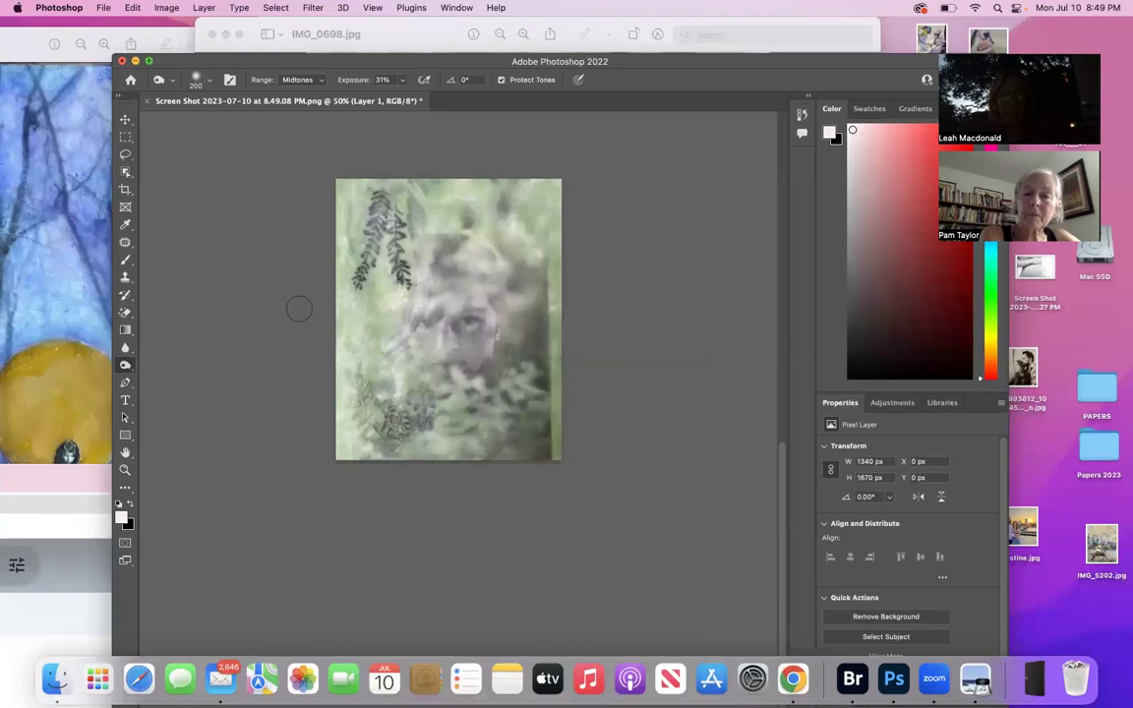
# - Crop the image to about 1271 × 1620 px, trimming the green strip on the right edge and a little off the top
pyautogui.click(125, 188)
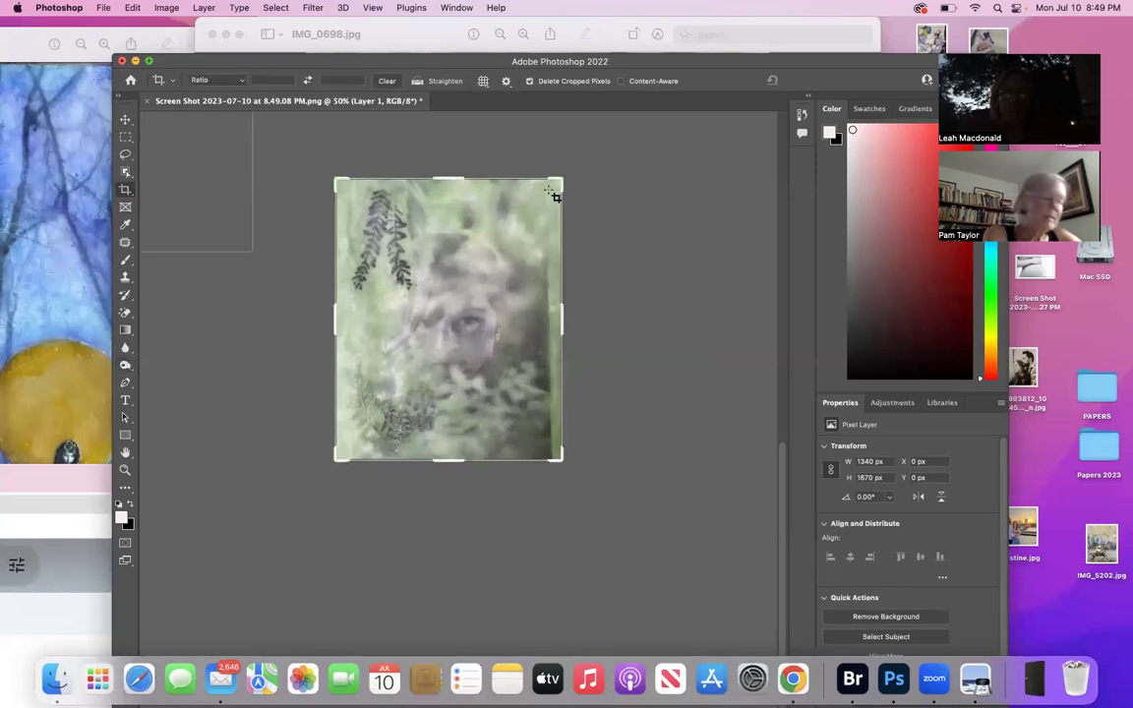
pyautogui.moveTo(560, 181); pyautogui.dragTo(551, 186)
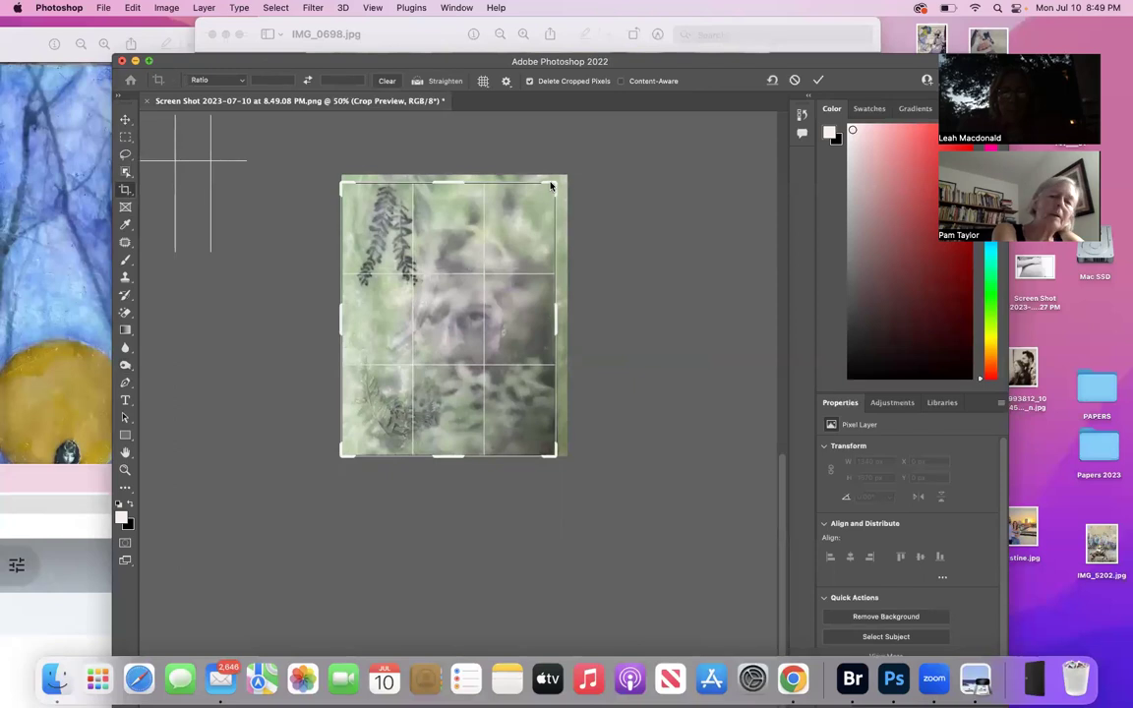
pyautogui.click(169, 7)
pyautogui.click(192, 145)
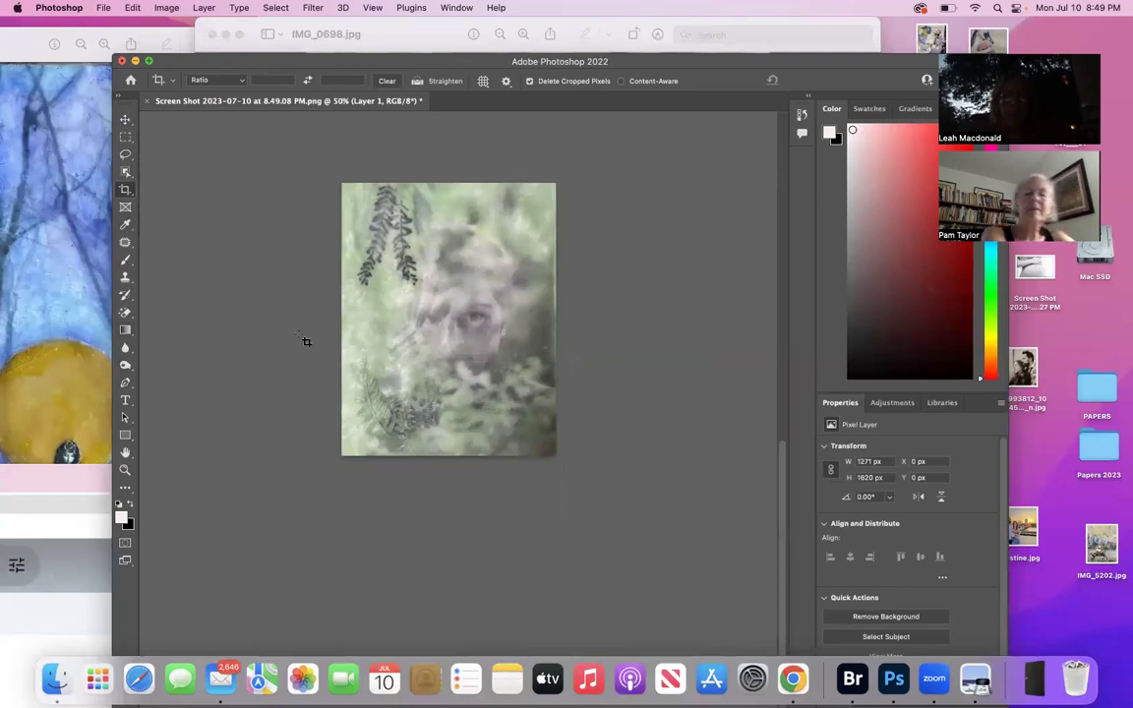
# - Burn the midtones of the face and eyes and the green area around the hanging fern at the upper left
pyautogui.click(125, 364)
pyautogui.click(178, 375)
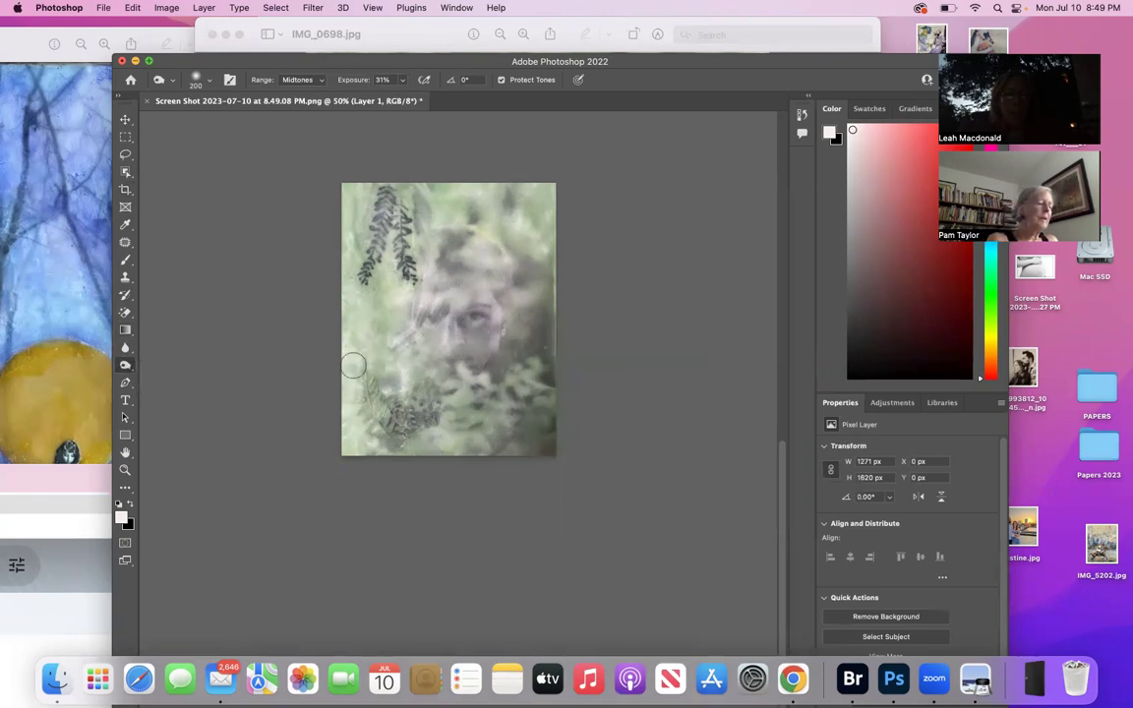
pyautogui.moveTo(454, 325); pyautogui.dragTo(466, 267)
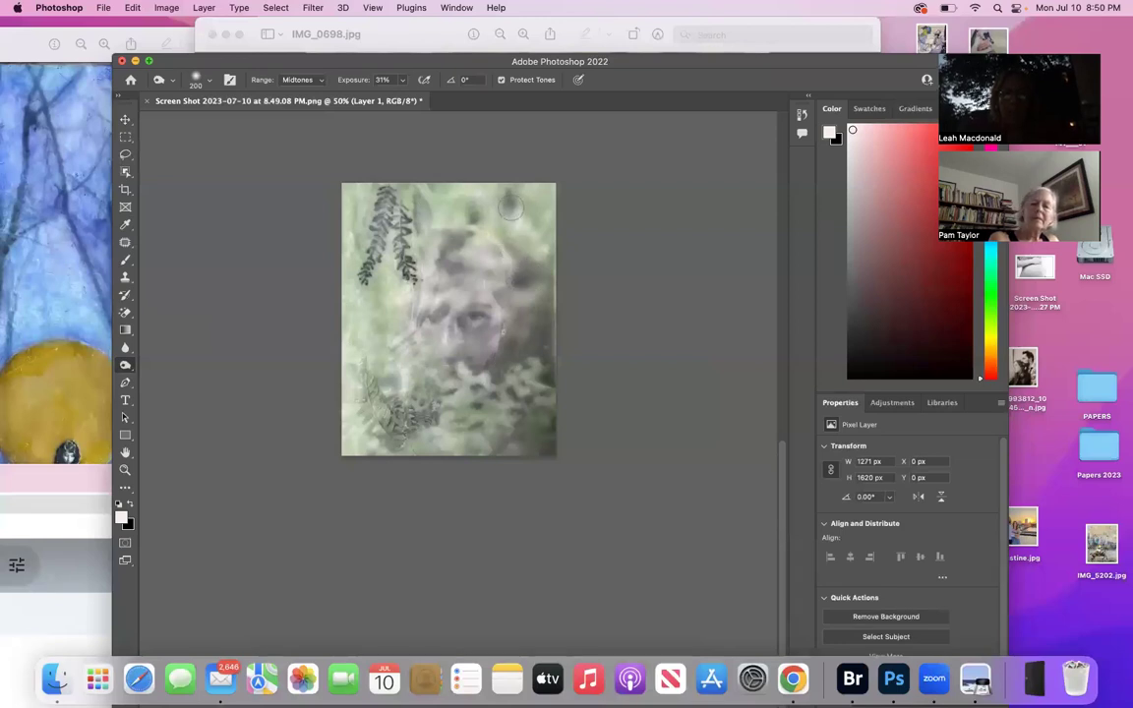
pyautogui.moveTo(462, 302)
pyautogui.mouseDown()
pyautogui.moveTo(477, 318)
pyautogui.moveTo(467, 331)
pyautogui.mouseUp()
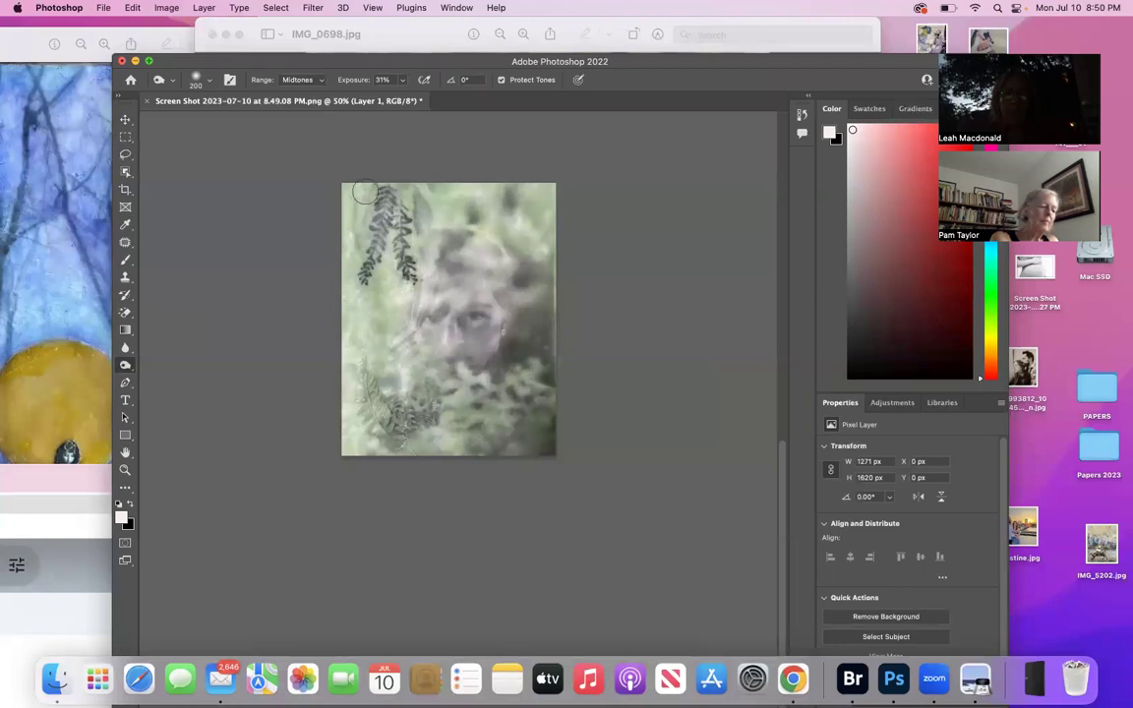
pyautogui.moveTo(365, 193)
pyautogui.mouseDown()
pyautogui.moveTo(393, 182)
pyautogui.moveTo(416, 202)
pyautogui.mouseUp()
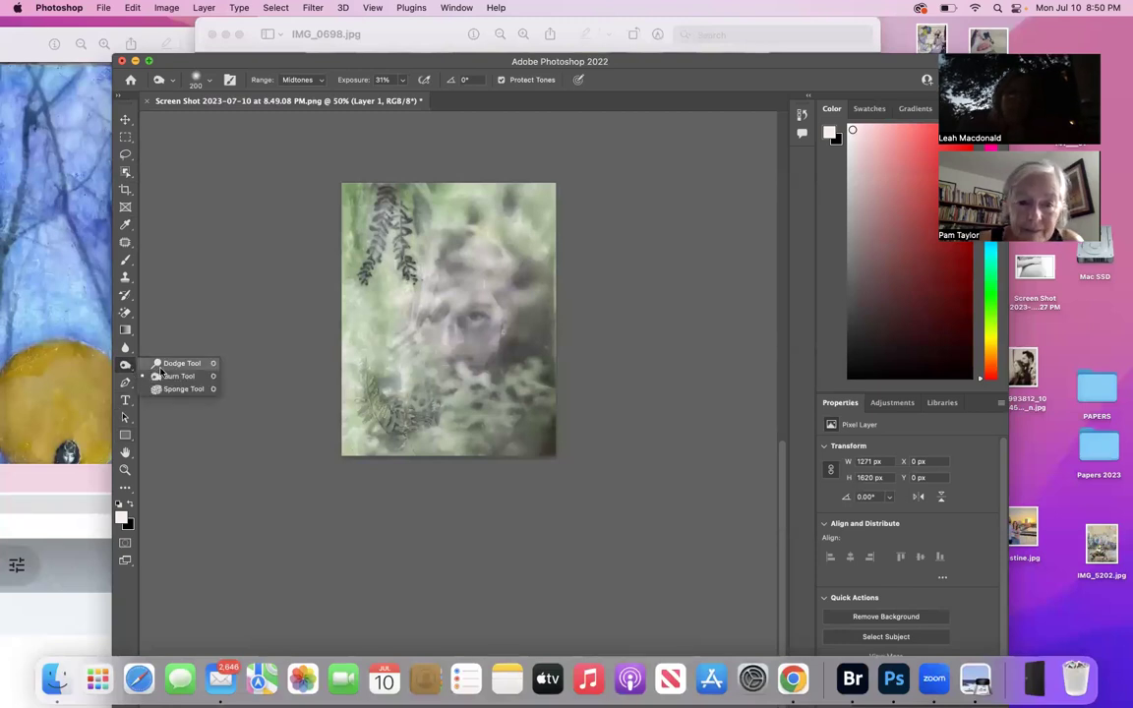
# - Switch to the Dodge tool and save the edited screenshot under its existing name
pyautogui.click(177, 375)
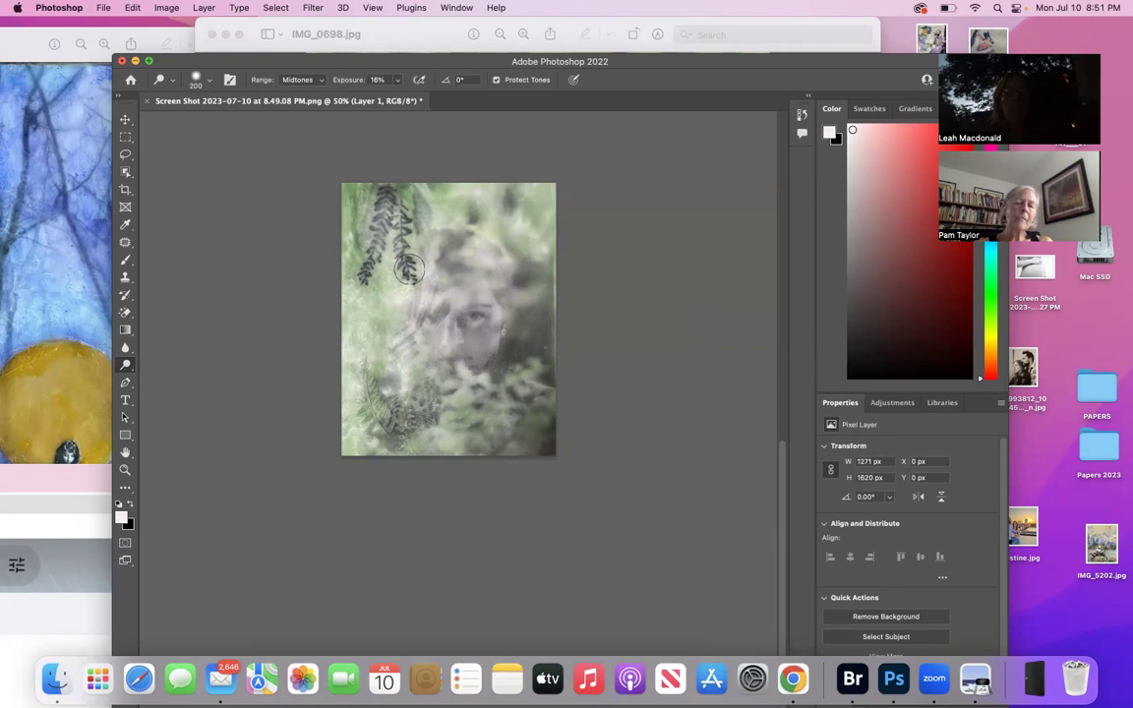
pyautogui.click(102, 8)
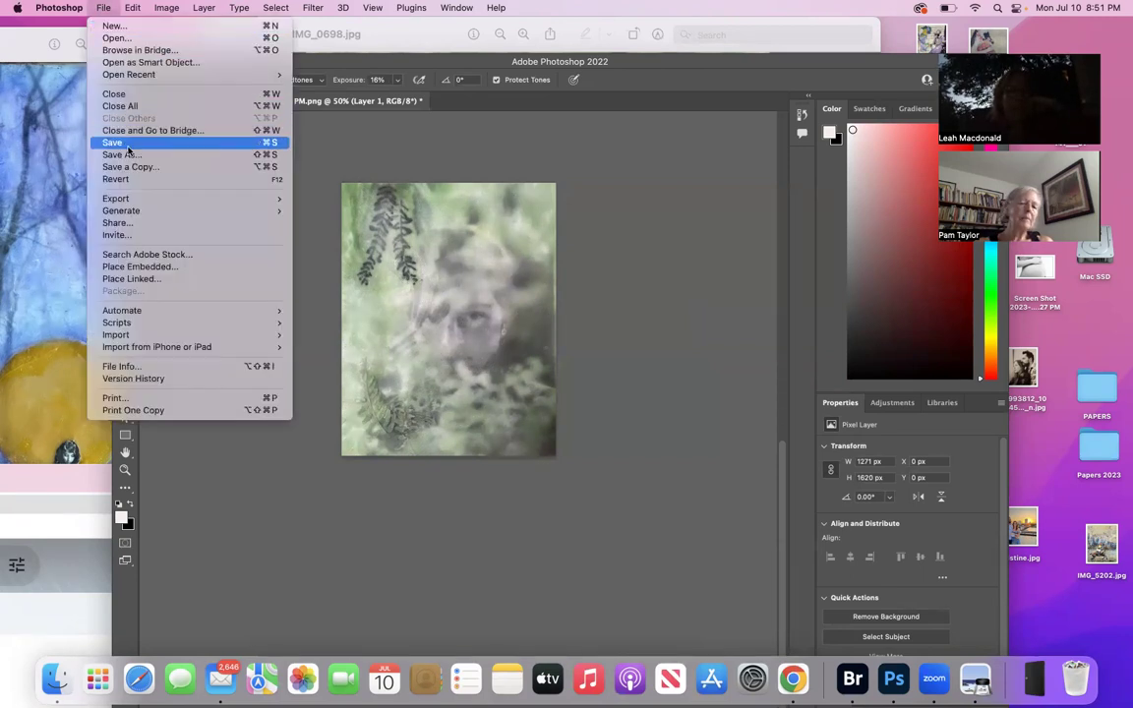
pyautogui.click(113, 142)
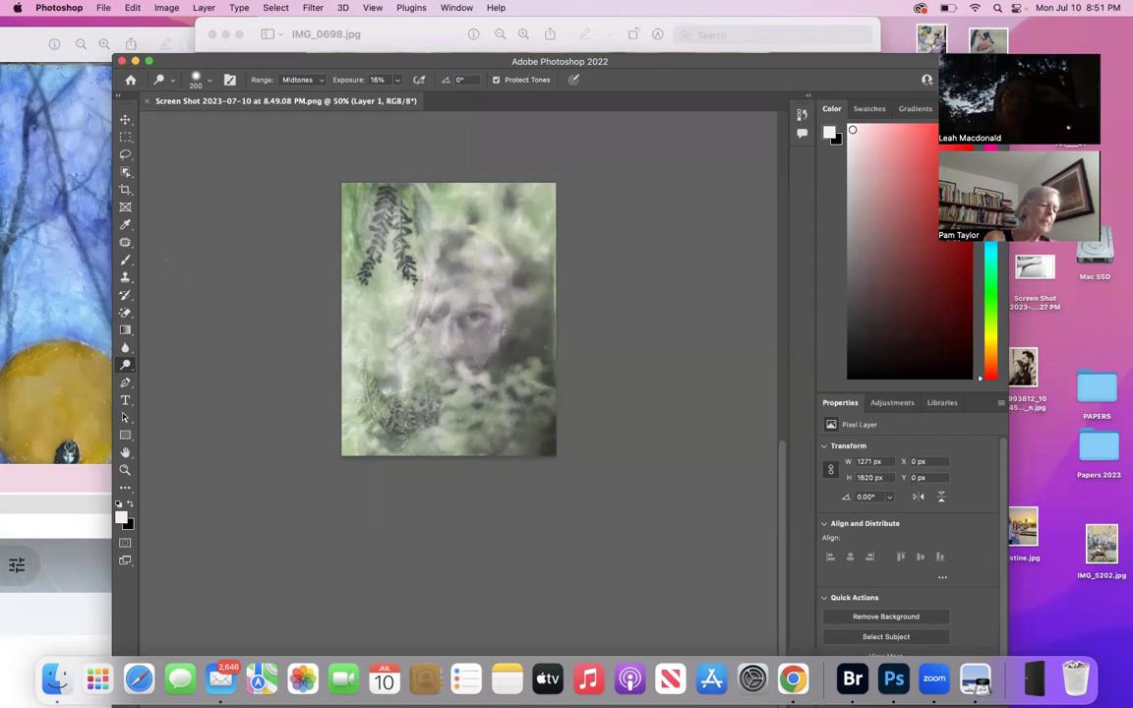
# - Choose an orange hue and pick a dark brown shade of it as the foreground colour
pyautogui.doubleClick(733, 57)
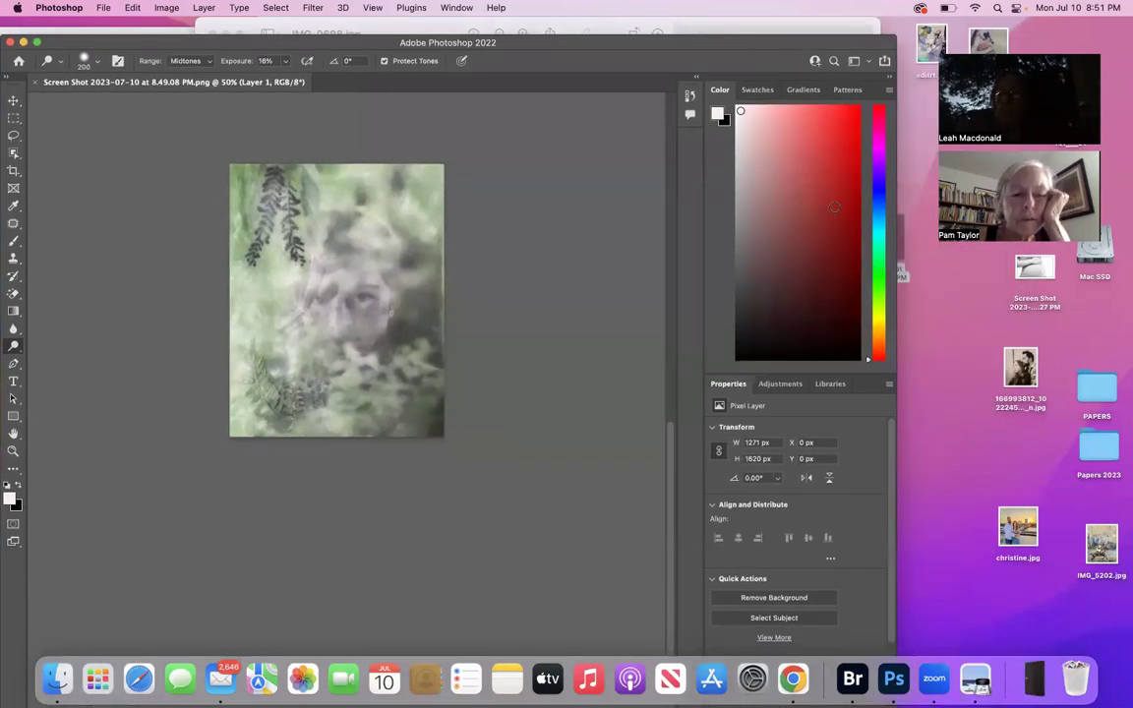
pyautogui.click(879, 142)
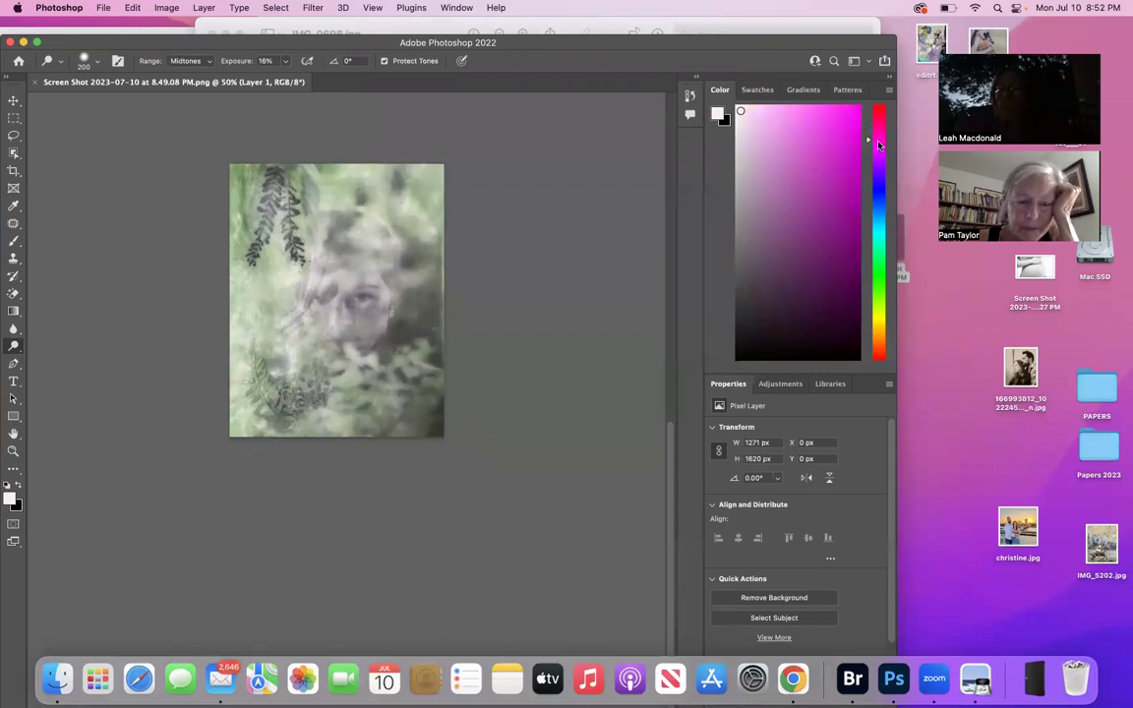
pyautogui.click(879, 163)
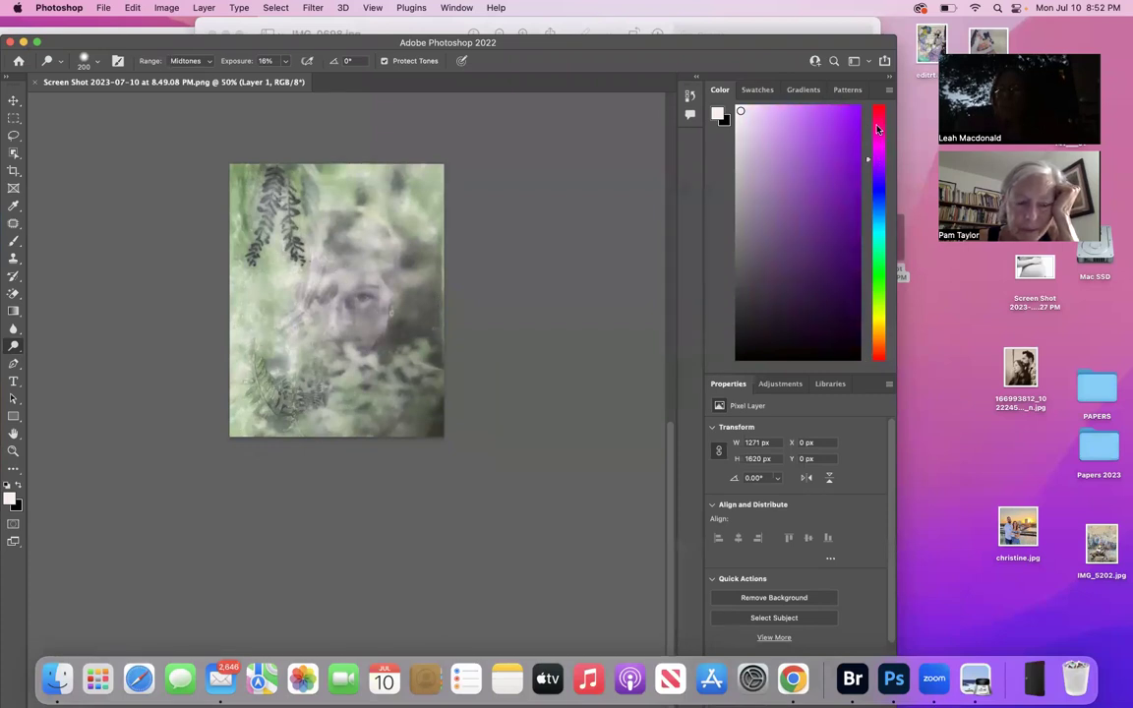
pyautogui.click(879, 120)
pyautogui.click(879, 113)
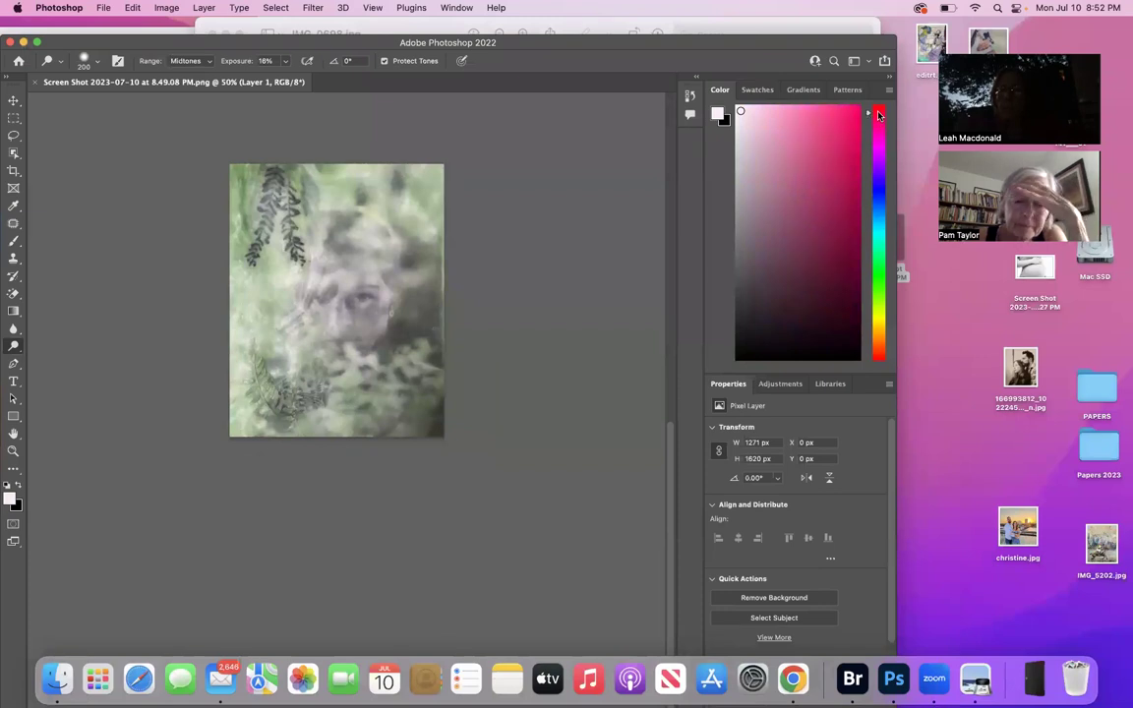
pyautogui.click(877, 351)
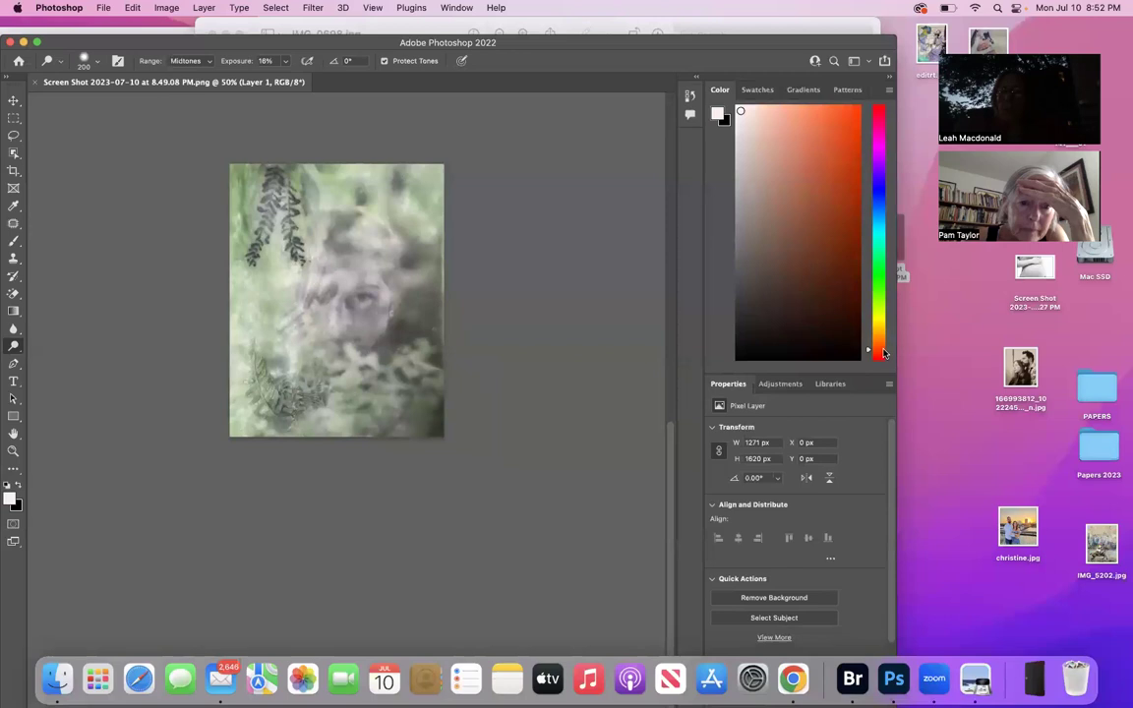
pyautogui.click(882, 345)
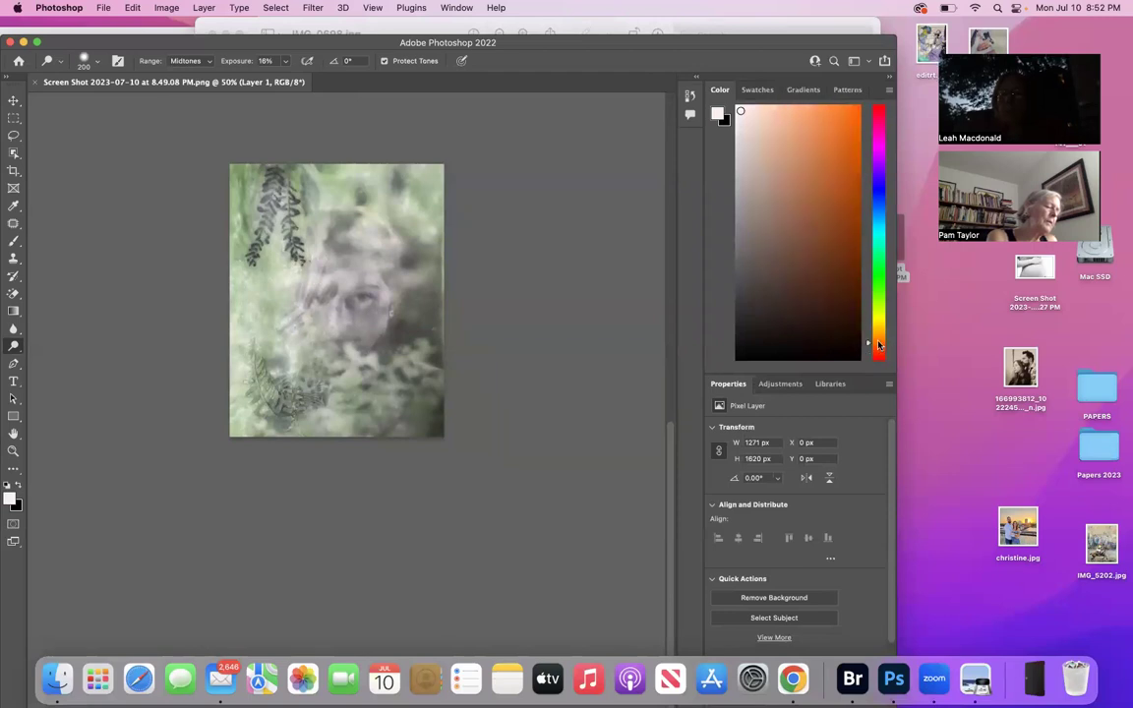
pyautogui.click(880, 332)
pyautogui.moveTo(880, 328)
pyautogui.mouseDown()
pyautogui.moveTo(880, 317)
pyautogui.moveTo(877, 338)
pyautogui.mouseUp()
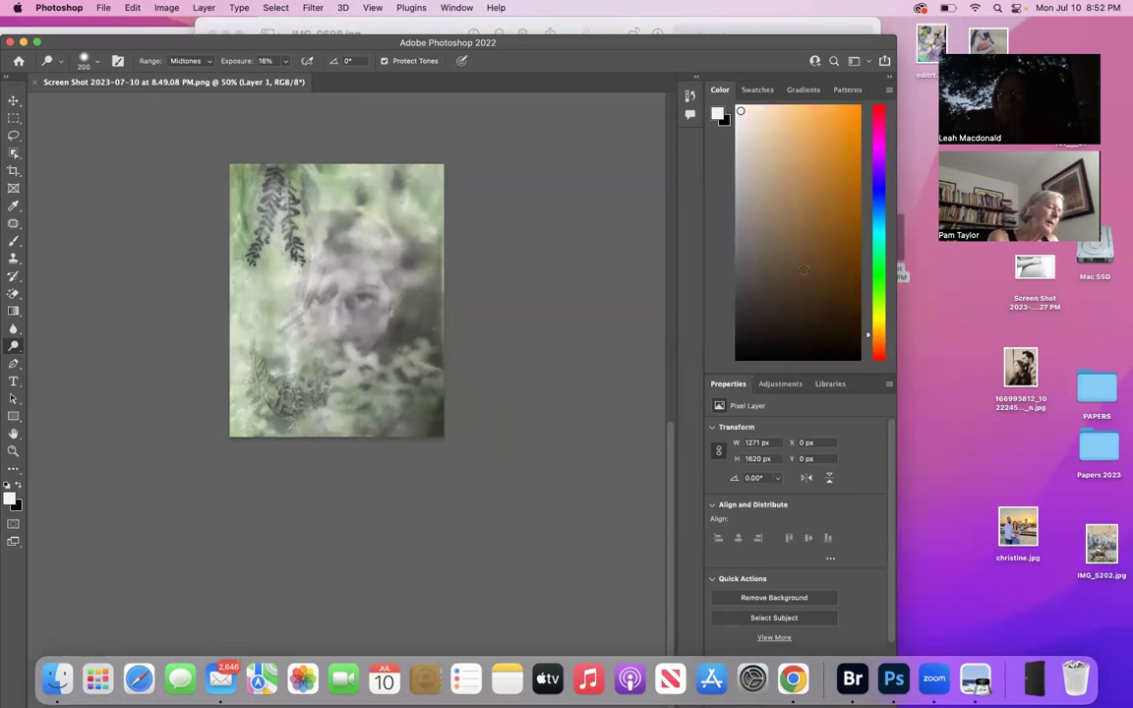
pyautogui.click(809, 298)
# - Paint dark brown over the foliage below the face with the Brush tool, lowering the brush opacity to 31%
pyautogui.click(13, 241)
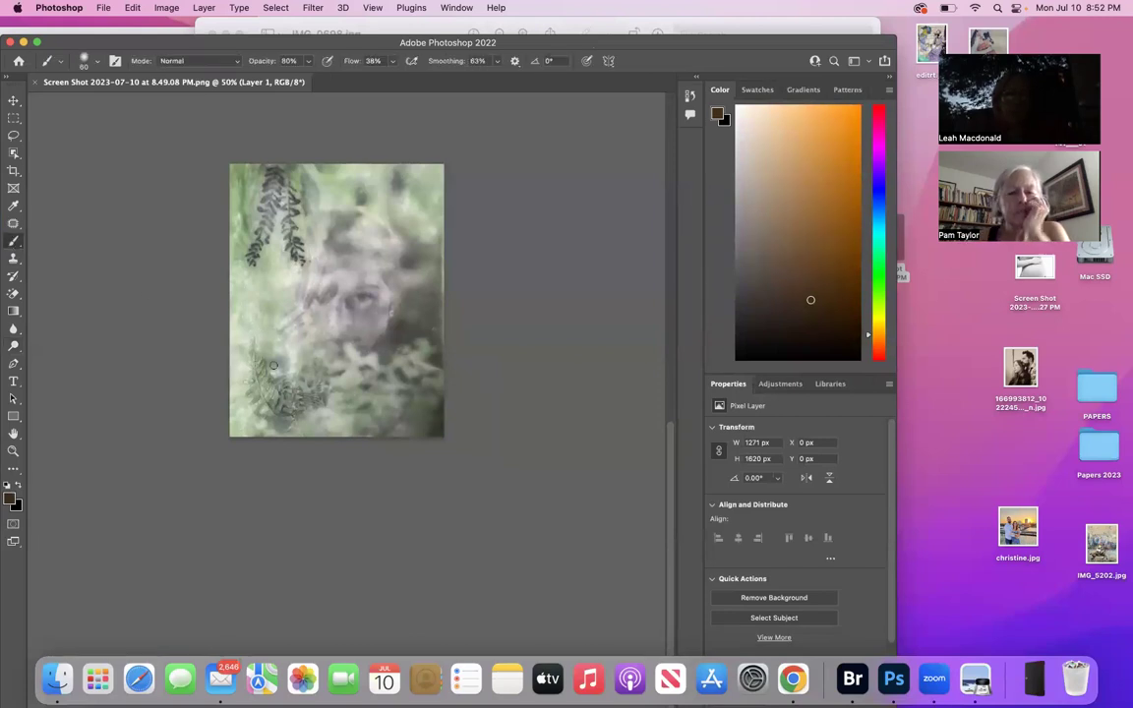
pyautogui.keyDown('alt'); pyautogui.click(351, 370); pyautogui.keyUp('alt')
pyautogui.moveTo(346, 363); pyautogui.dragTo(351, 367)
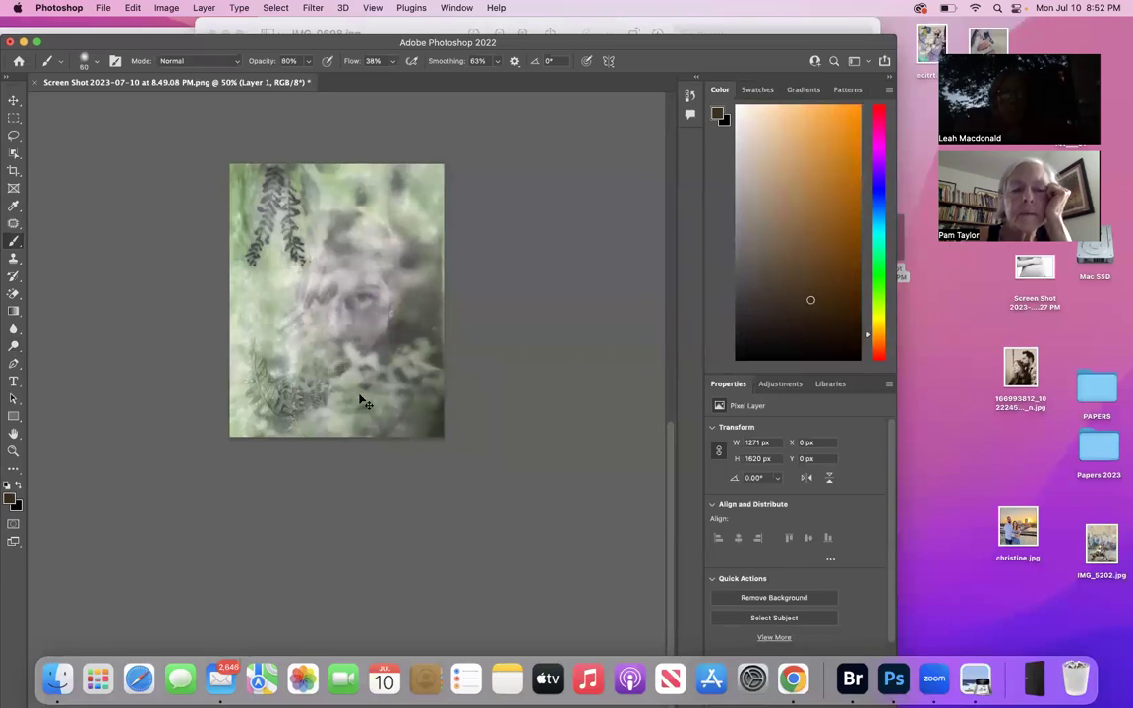
pyautogui.click(304, 63)
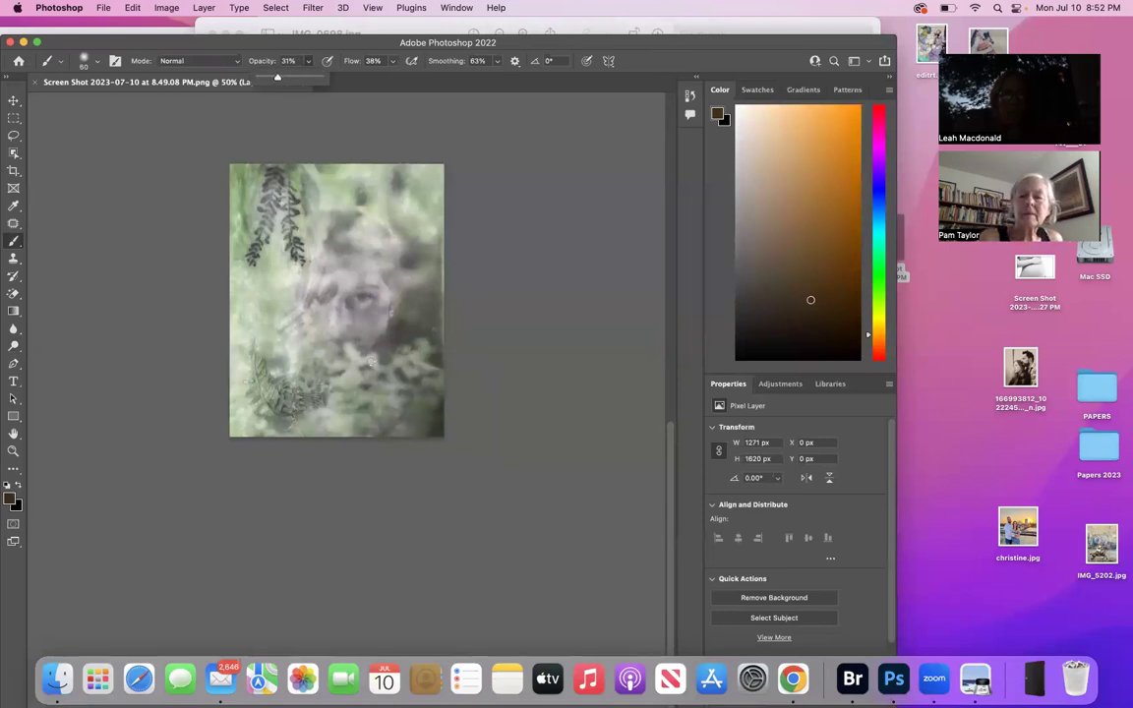
pyautogui.click(384, 366)
pyautogui.moveTo(383, 360); pyautogui.dragTo(414, 362)
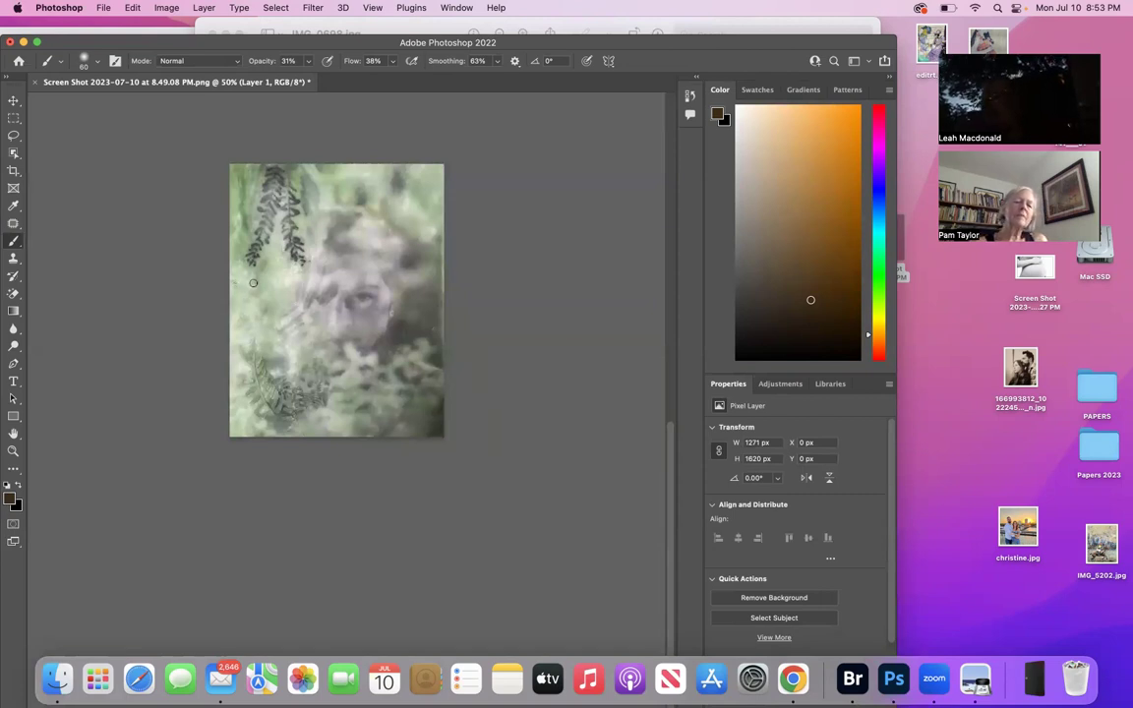
# - Enlarge the brush to 125 px and save the painted screenshot under its existing name
pyautogui.press(']')
pyautogui.press(']')
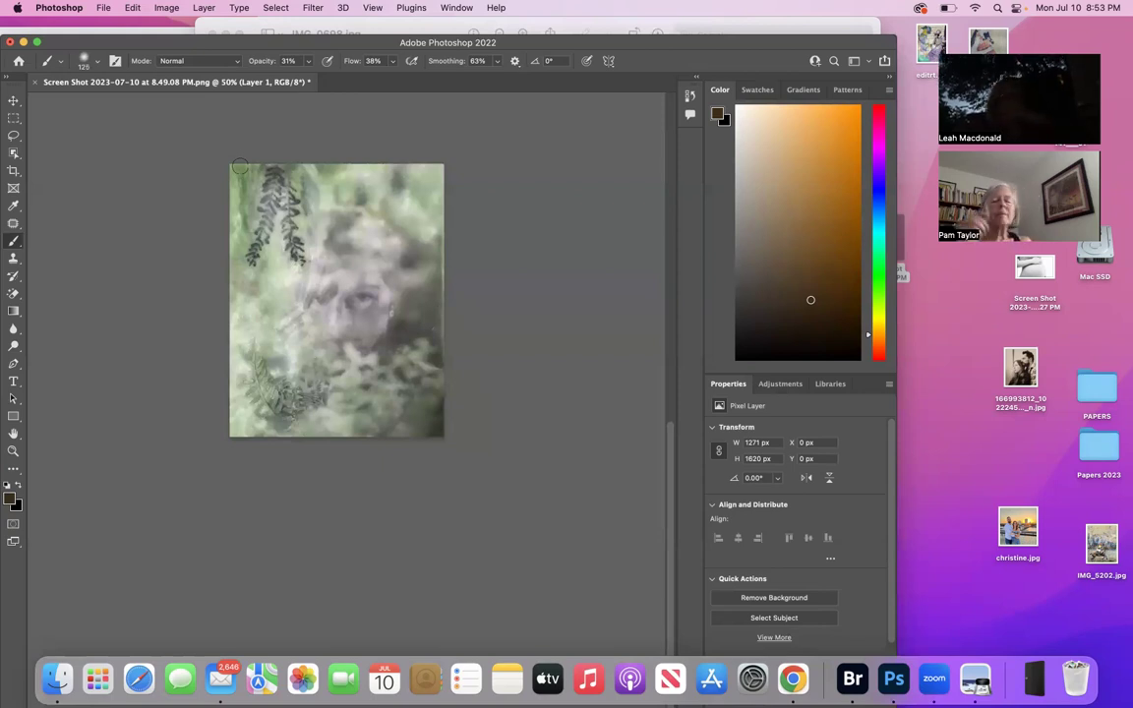
pyautogui.click(103, 7)
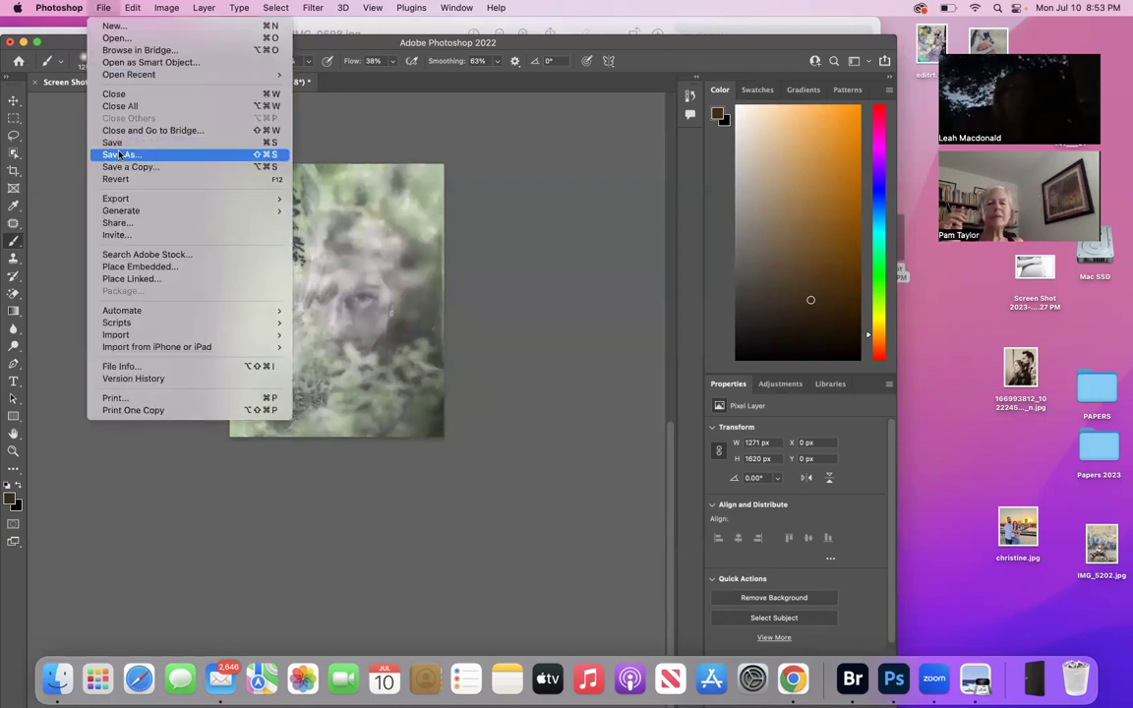
pyautogui.click(107, 134)
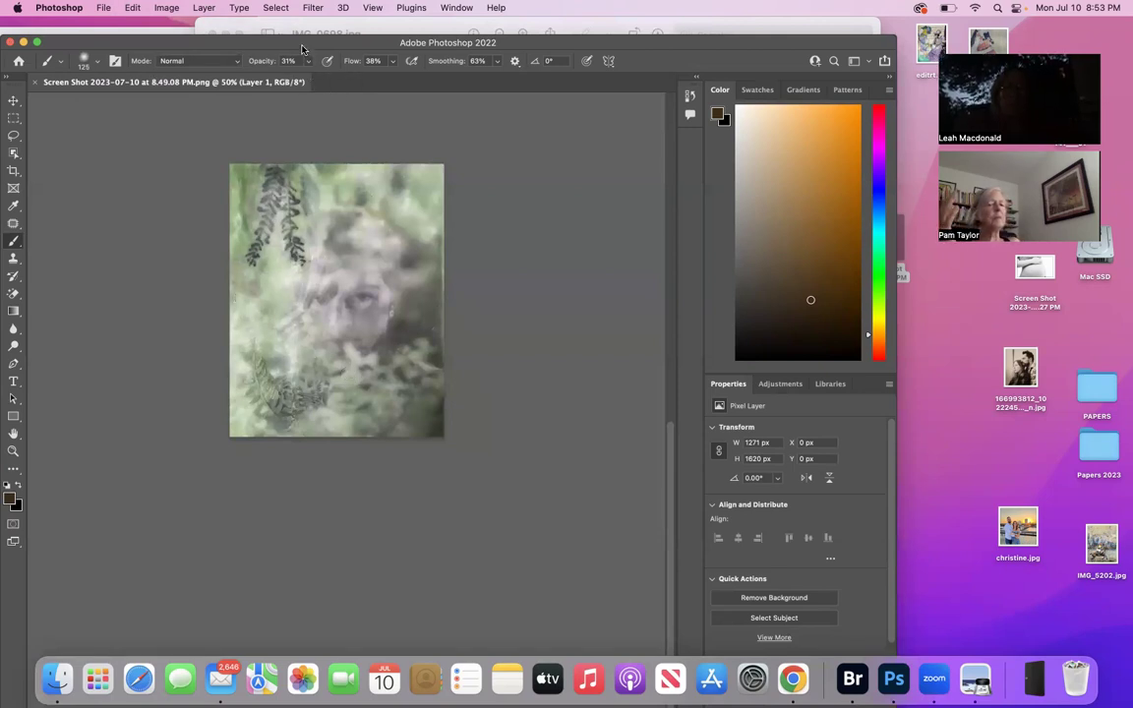
pyautogui.moveTo(301, 43); pyautogui.dragTo(324, 58)
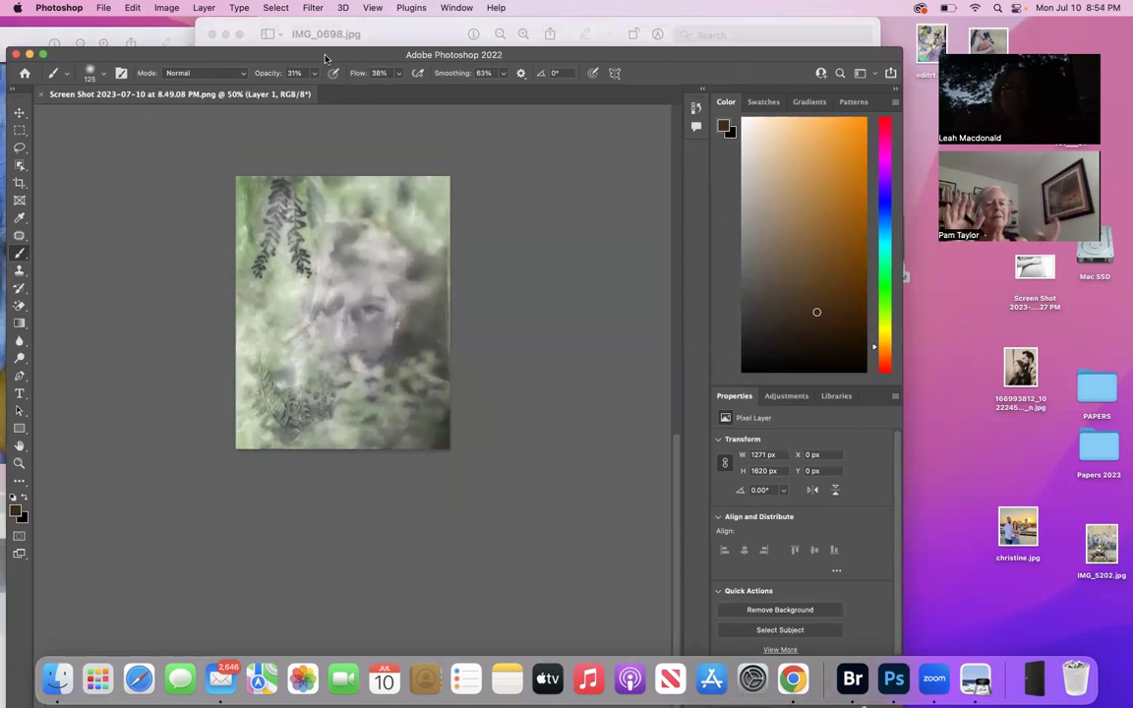
pyautogui.moveTo(325, 58); pyautogui.dragTo(324, 57)
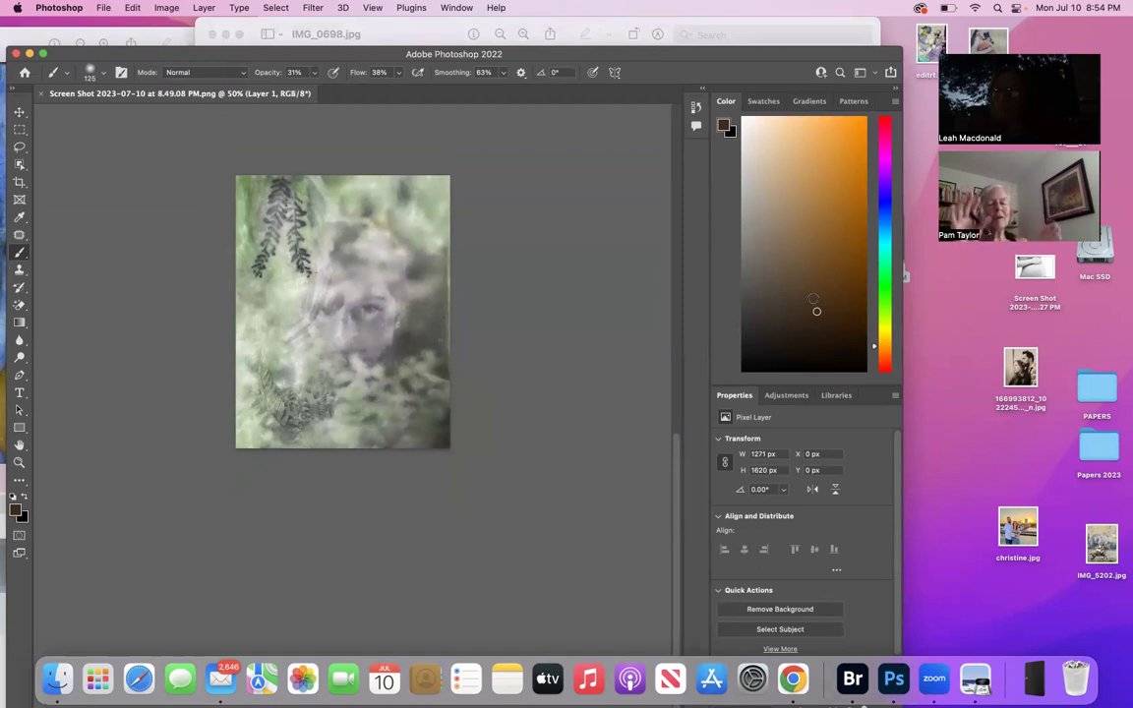
# - Pick a slightly lighter brown as the foreground colour and close both the edited screenshot and the IMG_0698.jpg preview
pyautogui.click(787, 317)
pyautogui.click(816, 290)
pyautogui.moveTo(148, 51); pyautogui.dragTo(255, 95)
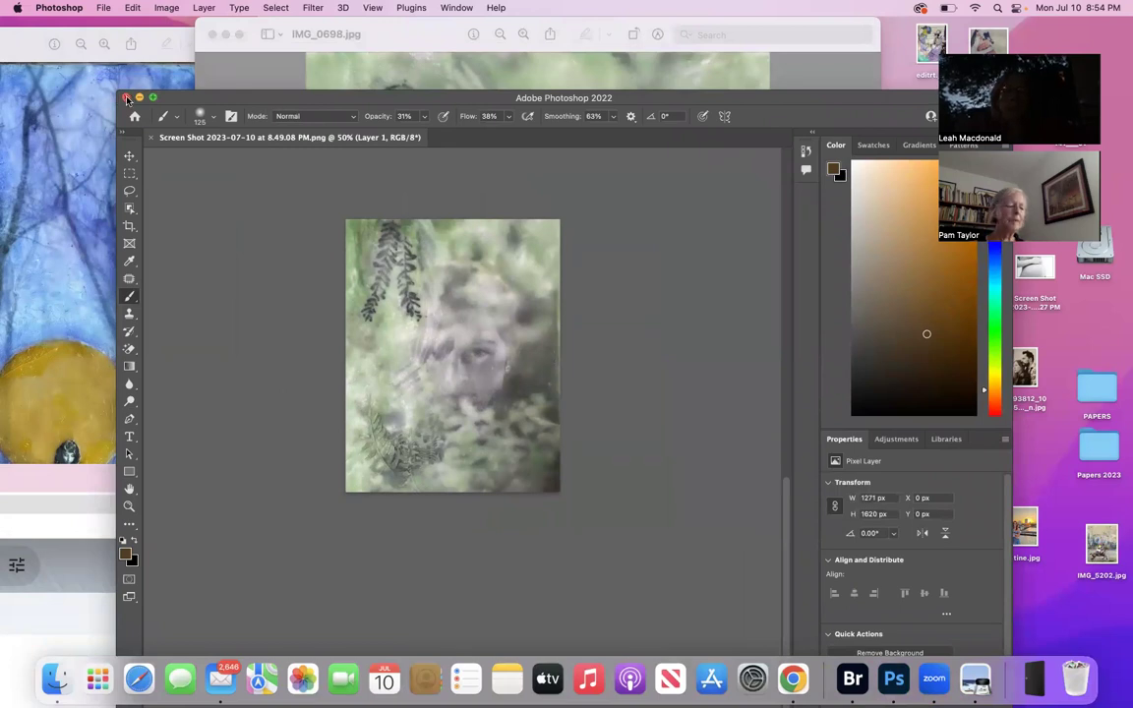
pyautogui.click(127, 98)
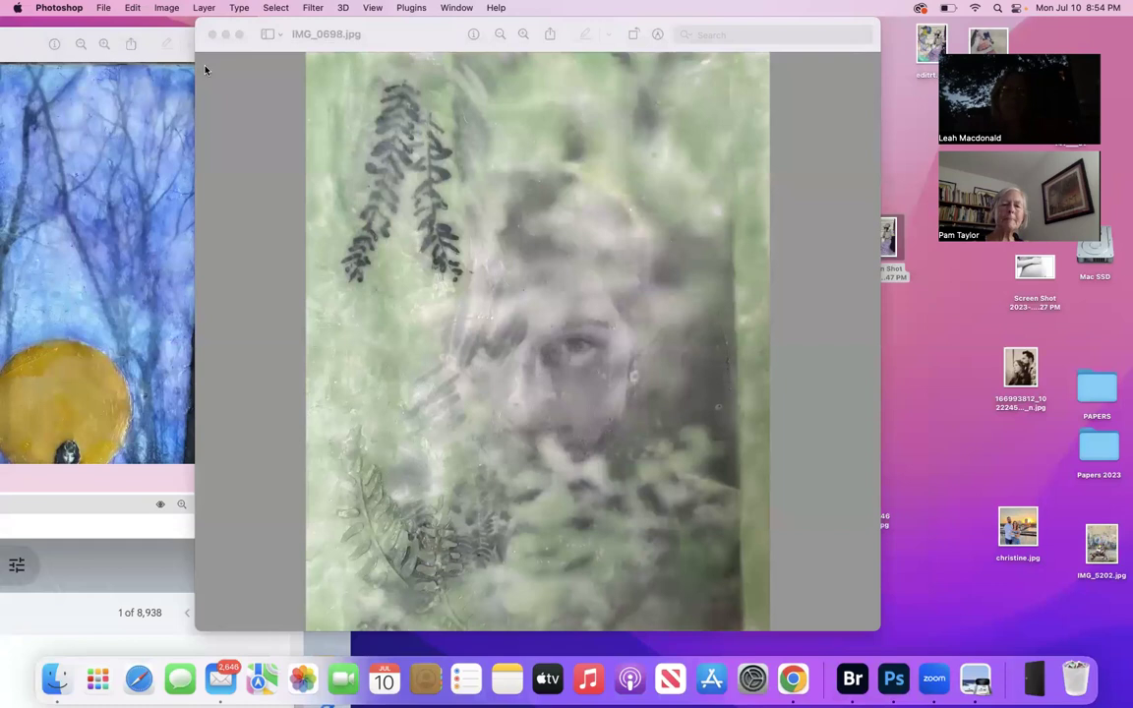
pyautogui.click(212, 34)
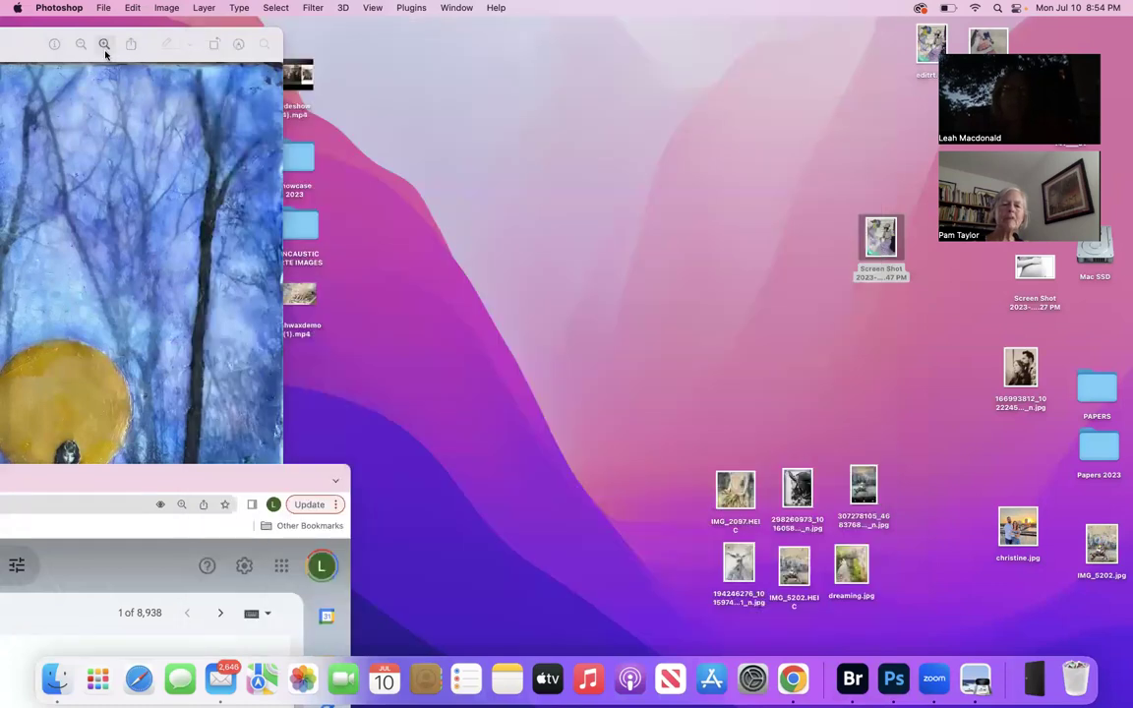
# - Bring IMG_0697.jpg fully into view in Preview and examine the yellow moon up close and the whole painting
pyautogui.moveTo(21, 42); pyautogui.dragTo(462, 14)
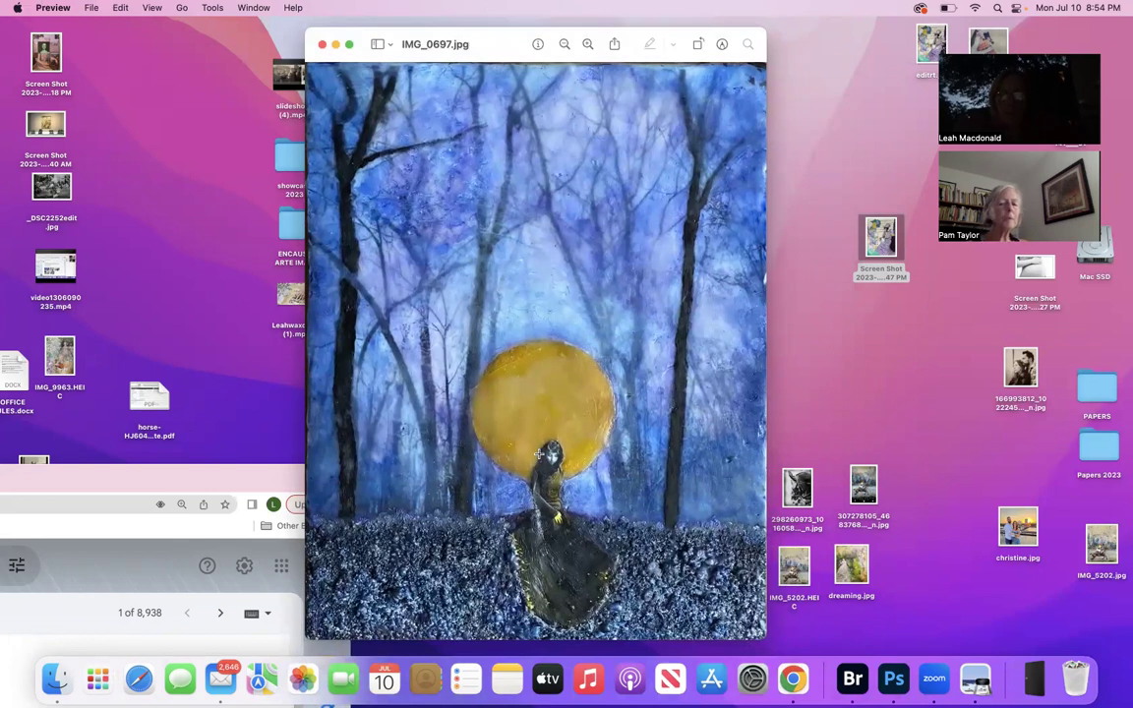
pyautogui.press('super+plus')
pyautogui.press('super+plus')
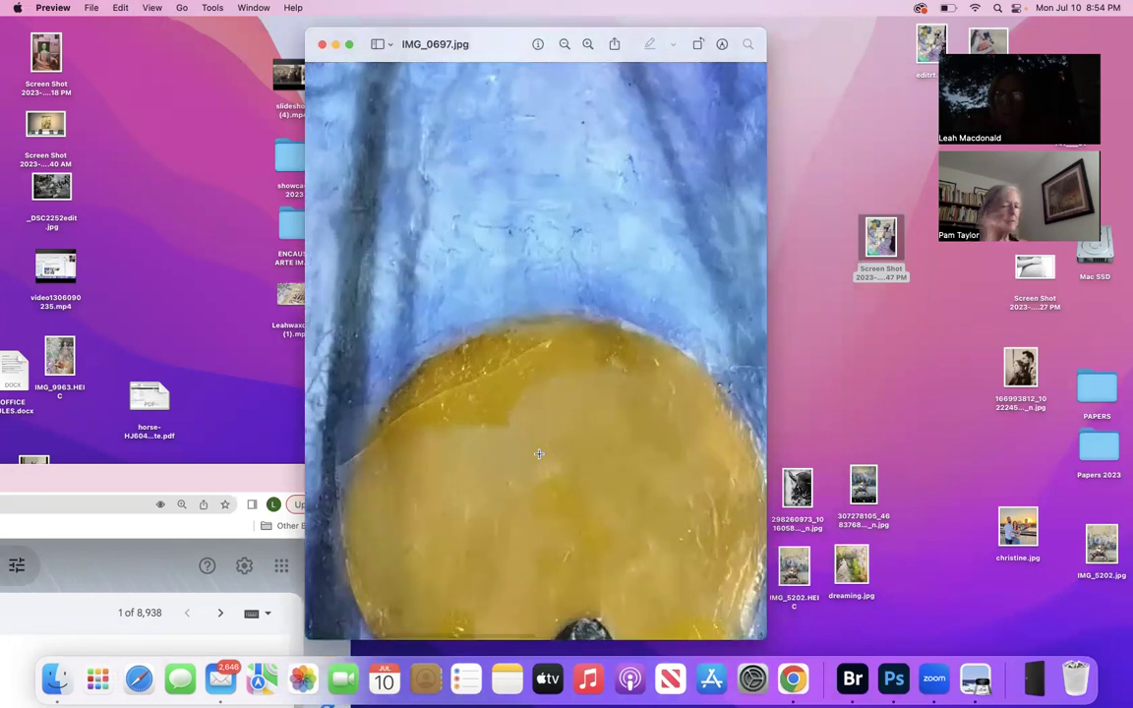
pyautogui.press('super+minus')
pyautogui.press('super+minus')
pyautogui.press('super+minus')
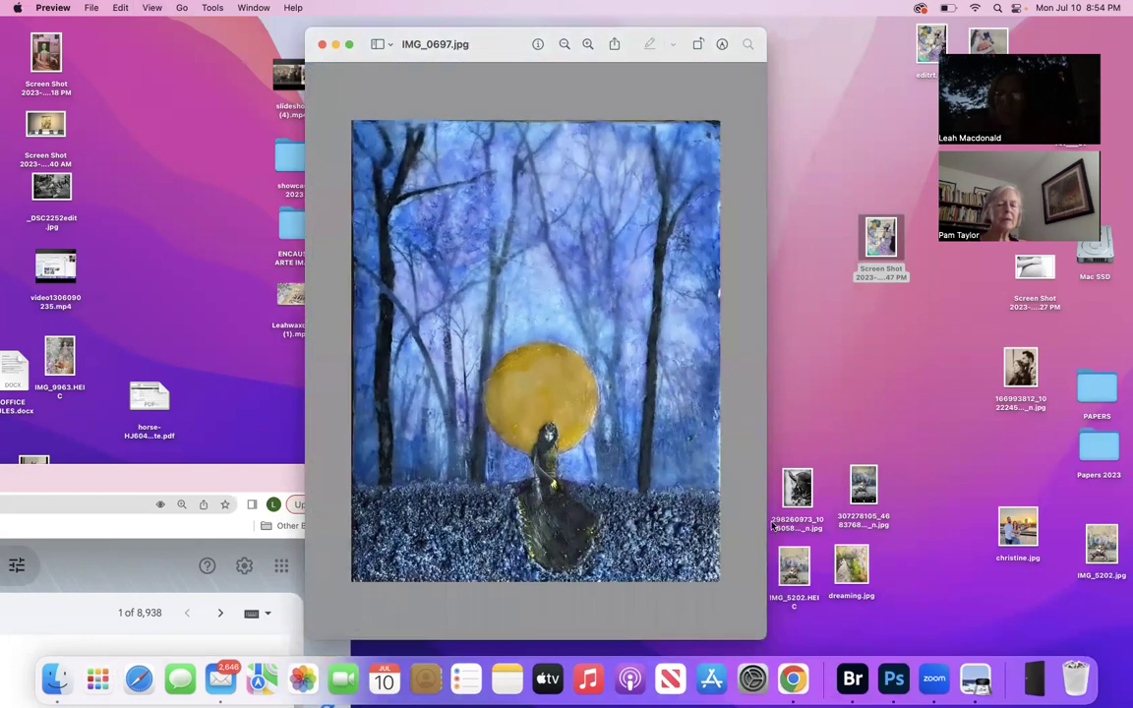
# - Widen the IMG_0697.jpg preview, examine the forest scene's composition at fitted and reduced size, and close the image
pyautogui.moveTo(766, 519); pyautogui.dragTo(1002, 522)
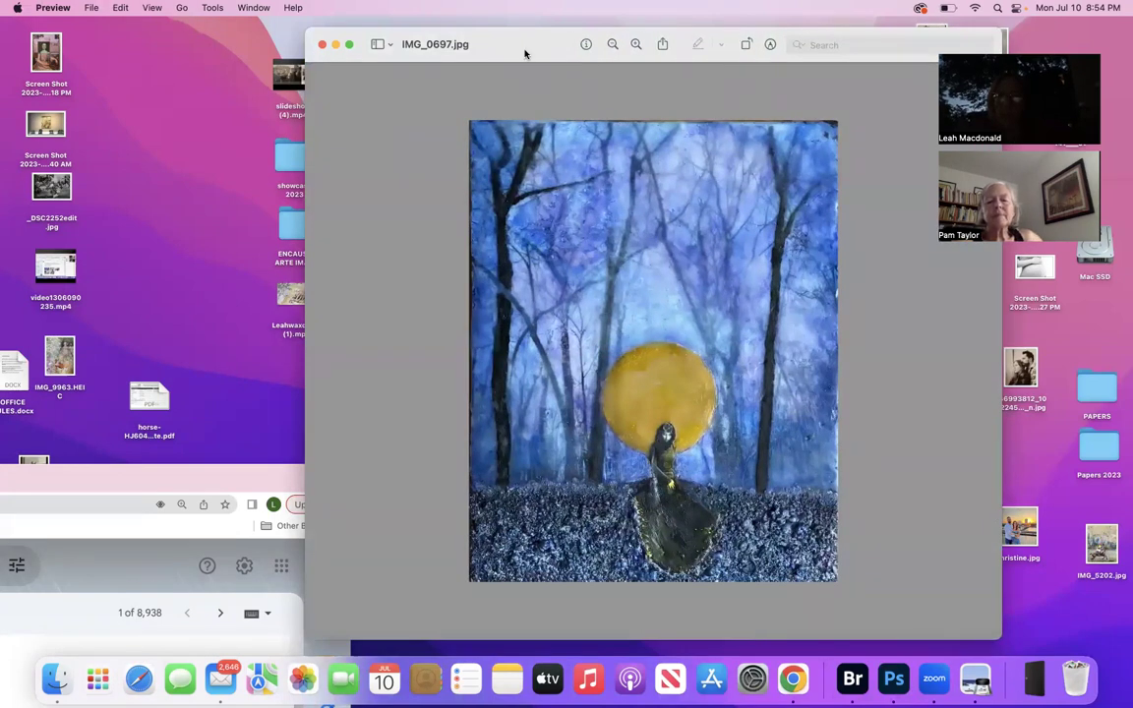
pyautogui.moveTo(424, 46); pyautogui.dragTo(263, 35)
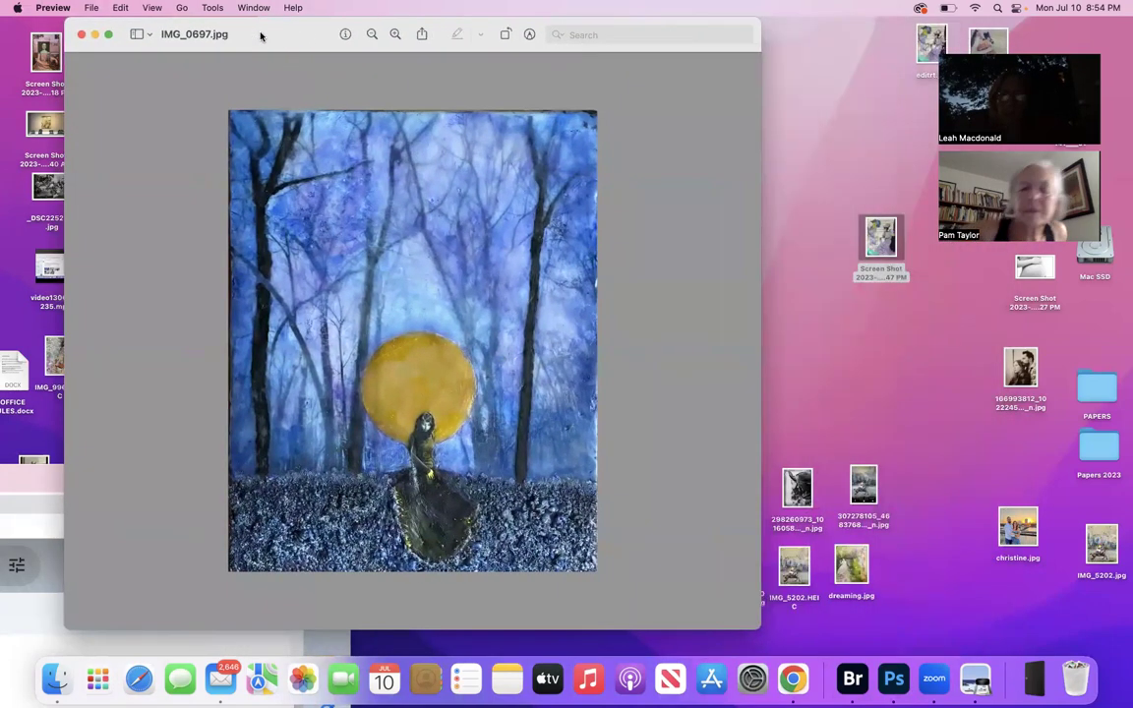
pyautogui.press('super+9')
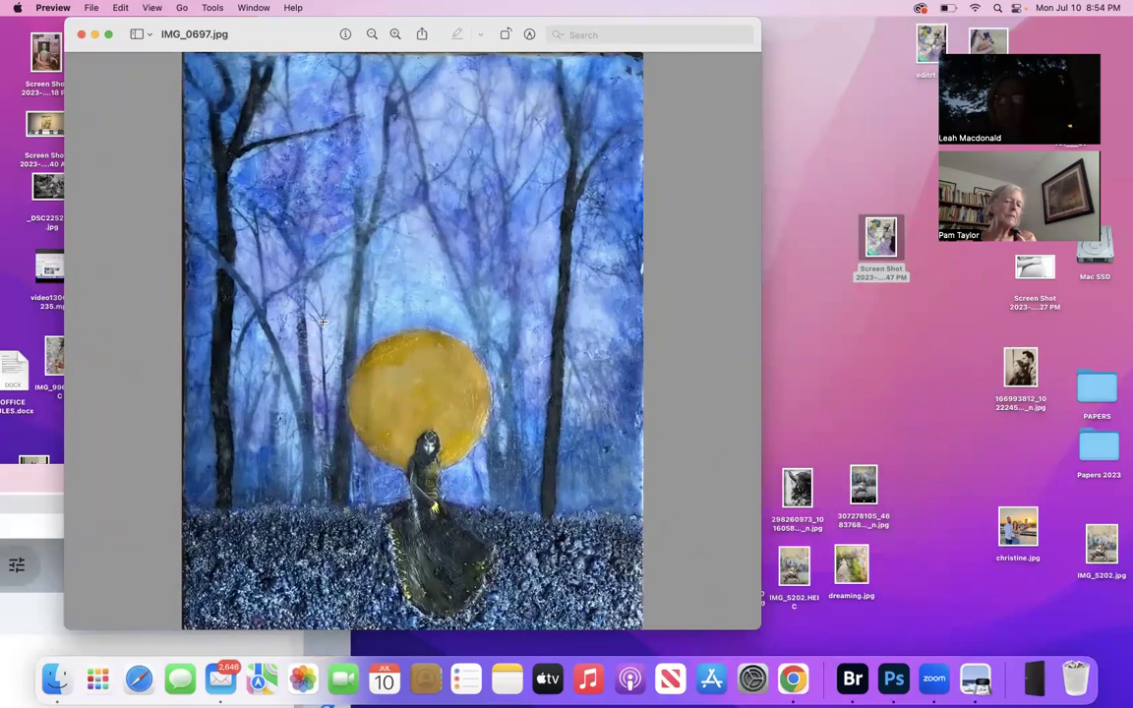
pyautogui.press('super+minus')
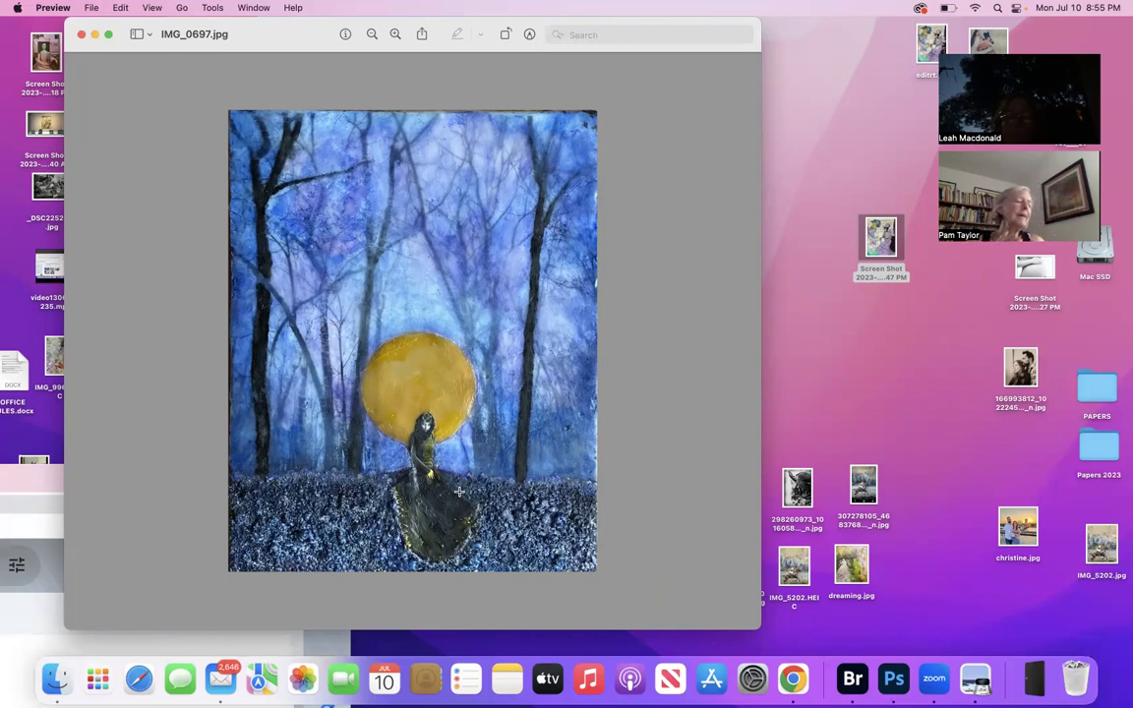
pyautogui.moveTo(1044, 264); pyautogui.dragTo(1089, 679)
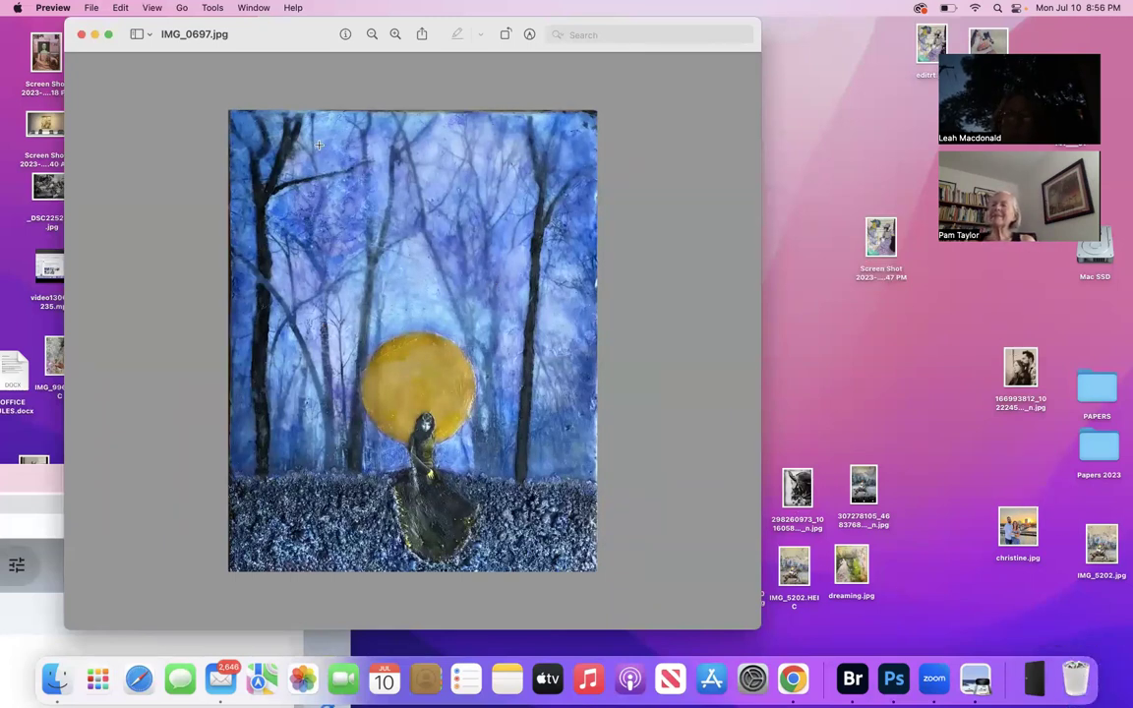
pyautogui.moveTo(230, 31); pyautogui.dragTo(270, 7)
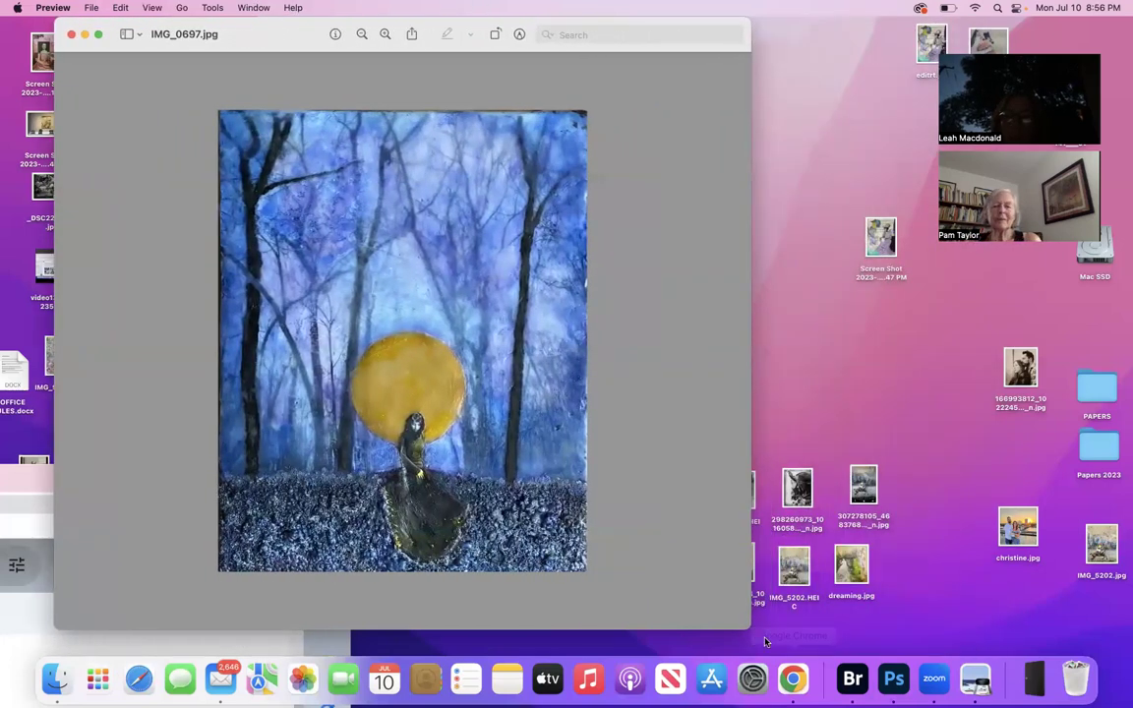
pyautogui.moveTo(751, 595); pyautogui.dragTo(1008, 595)
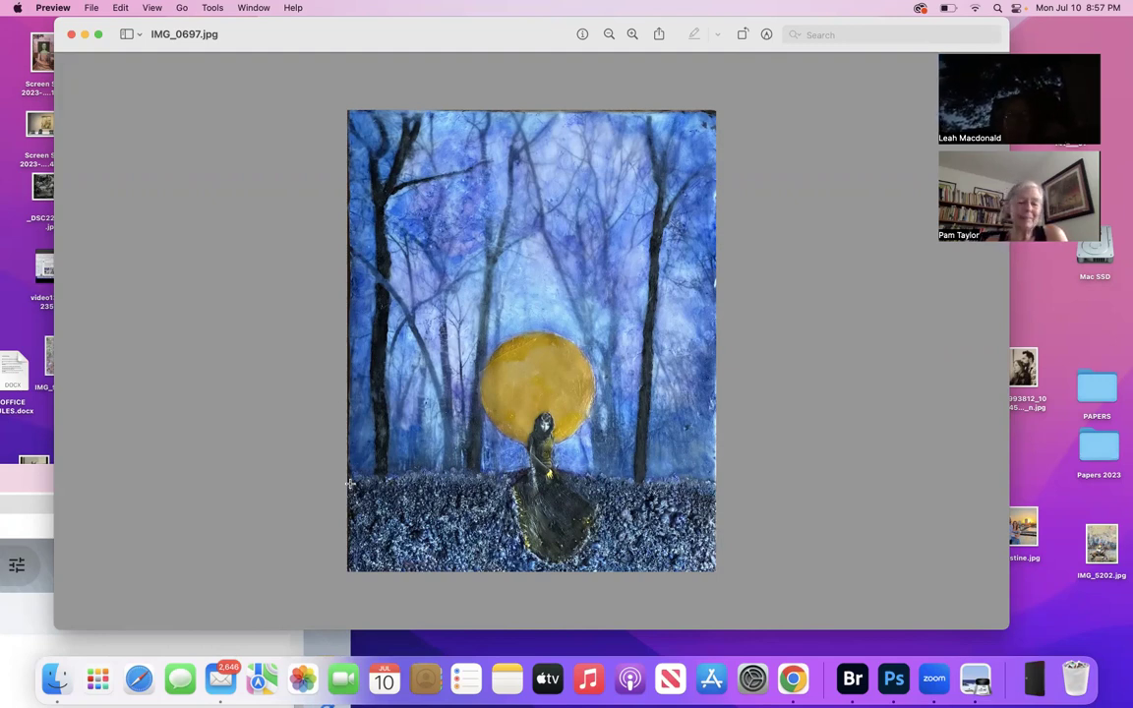
pyautogui.click(69, 34)
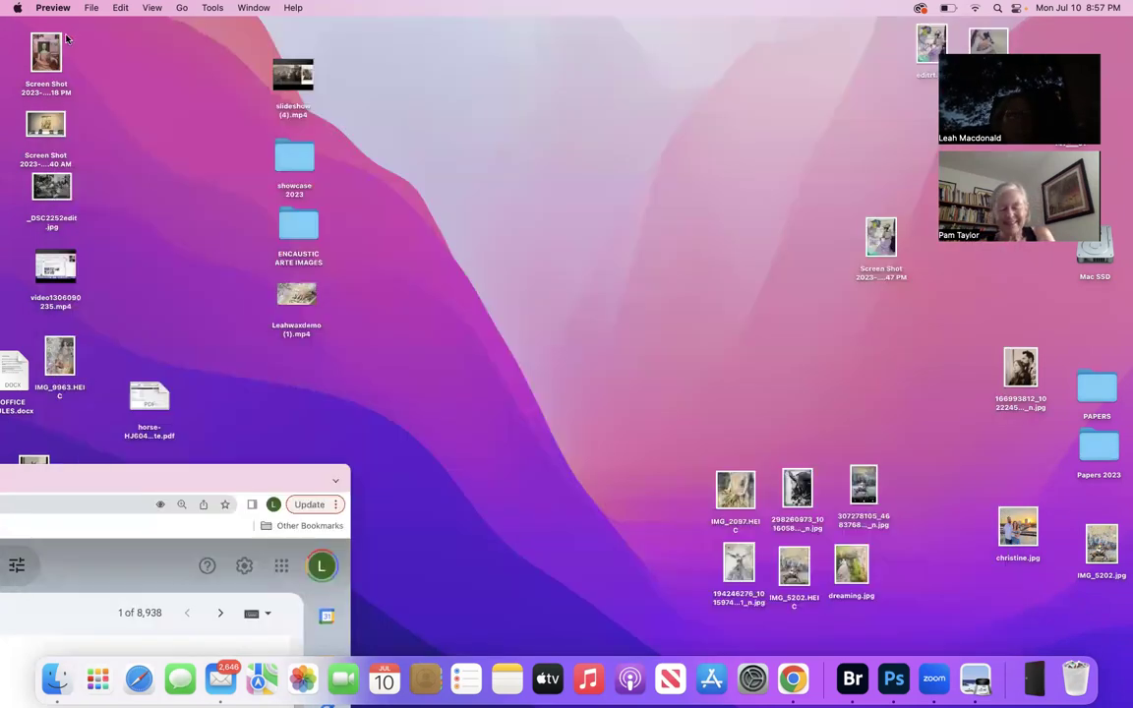
# - Open Screen Shot 2023-05-08 at 4.26.18 PM.png from the desktop in Photoshop and position its window to show the whole portrait collage
pyautogui.moveTo(43, 54); pyautogui.dragTo(898, 691)
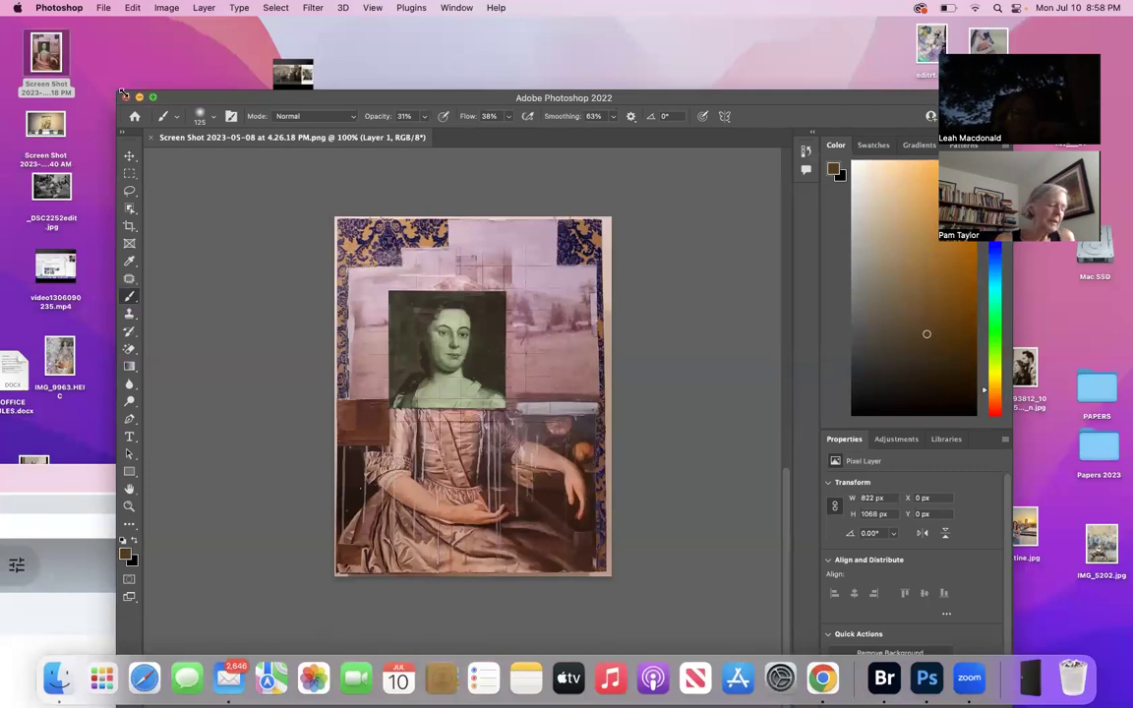
pyautogui.moveTo(178, 97); pyautogui.dragTo(170, 64)
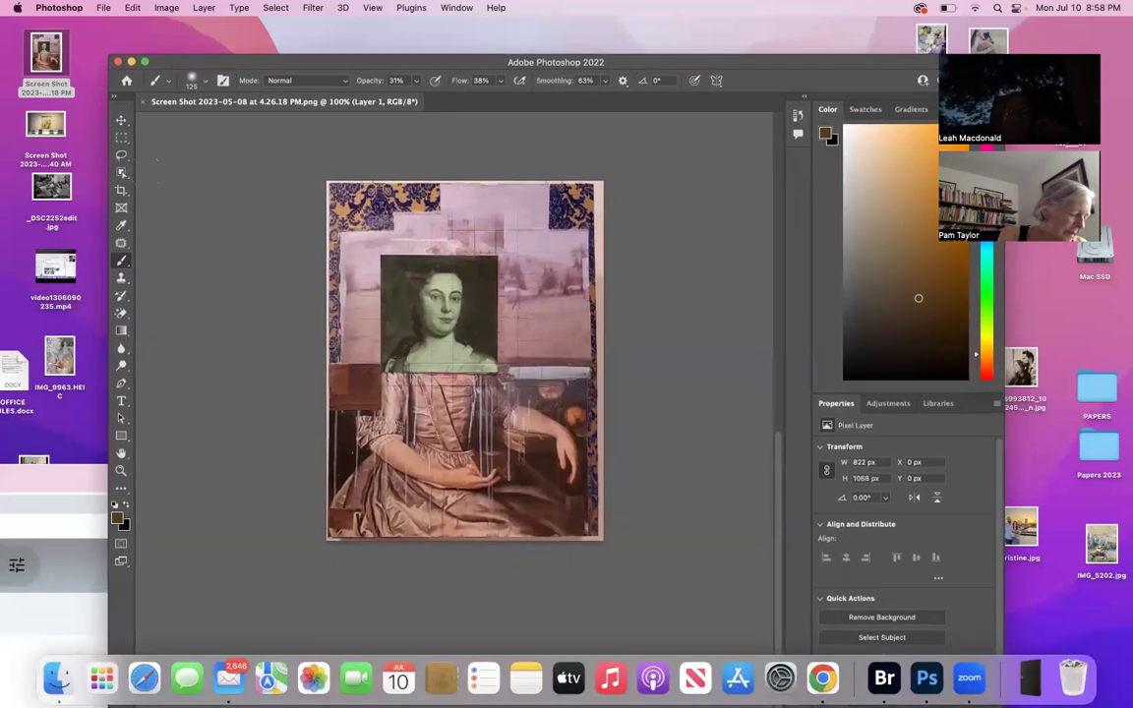
pyautogui.moveTo(51, 481); pyautogui.dragTo(261, 155)
pyautogui.moveTo(365, 82); pyautogui.dragTo(100, 446)
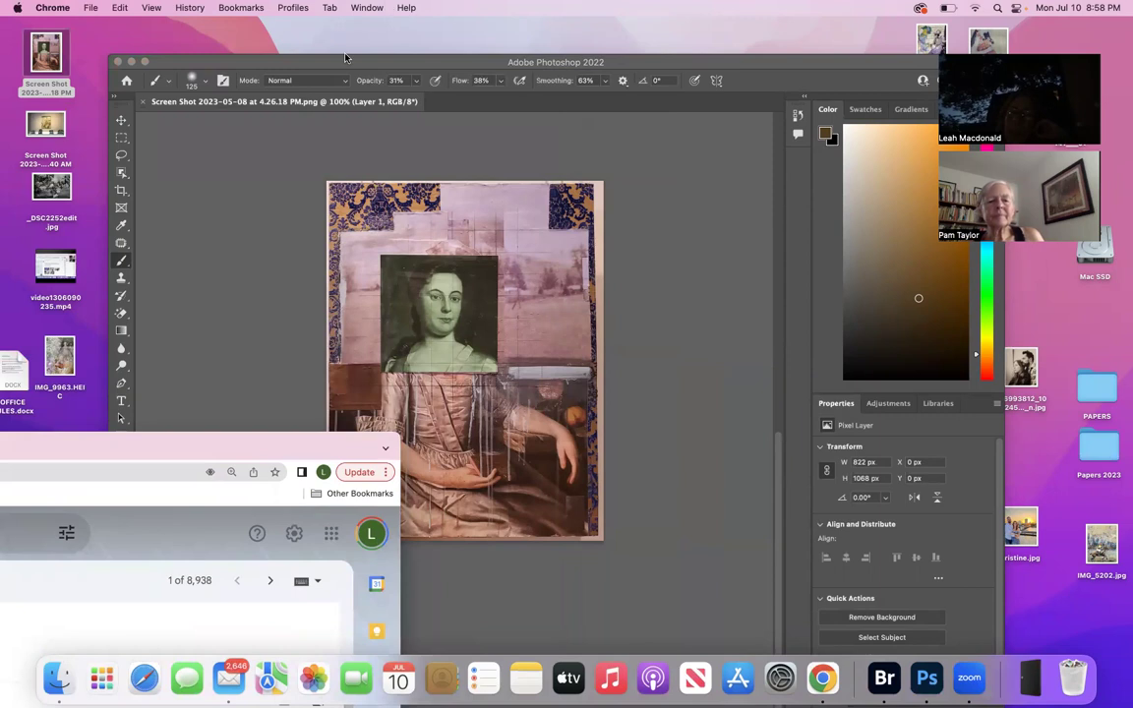
pyautogui.moveTo(338, 64); pyautogui.dragTo(357, 43)
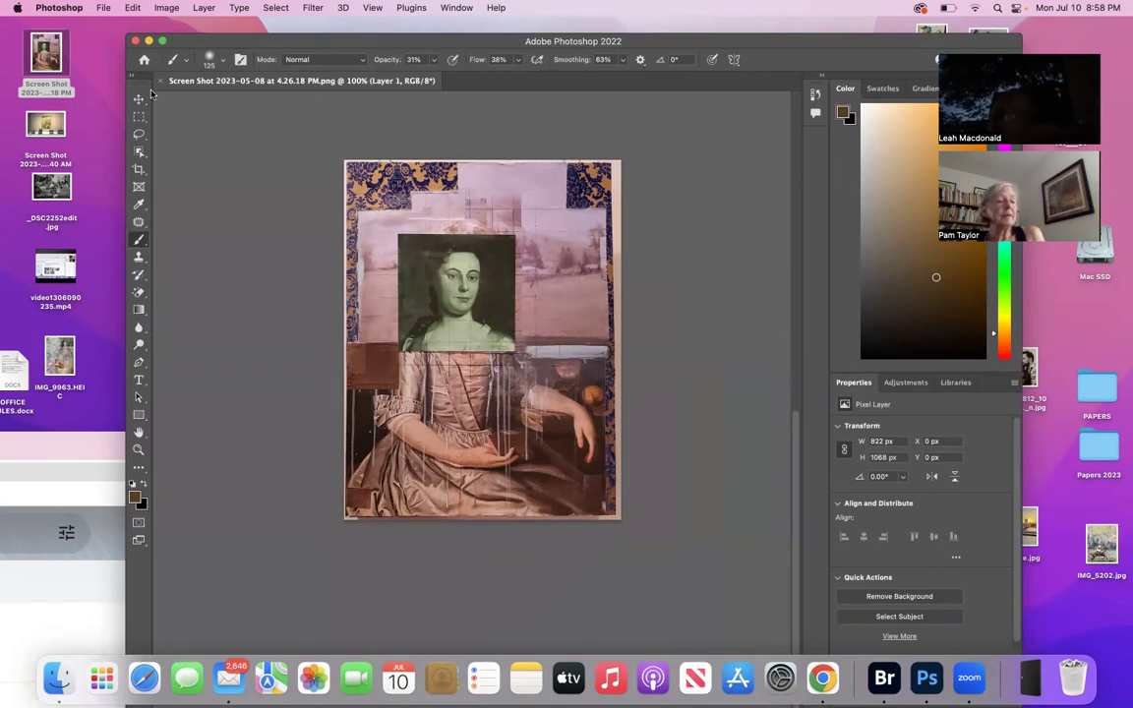
pyautogui.moveTo(182, 42); pyautogui.dragTo(174, 30)
# - Switch to the Gmail message in Chrome and bring its five picture attachments into full view
pyautogui.moveTo(64, 438); pyautogui.dragTo(580, 106)
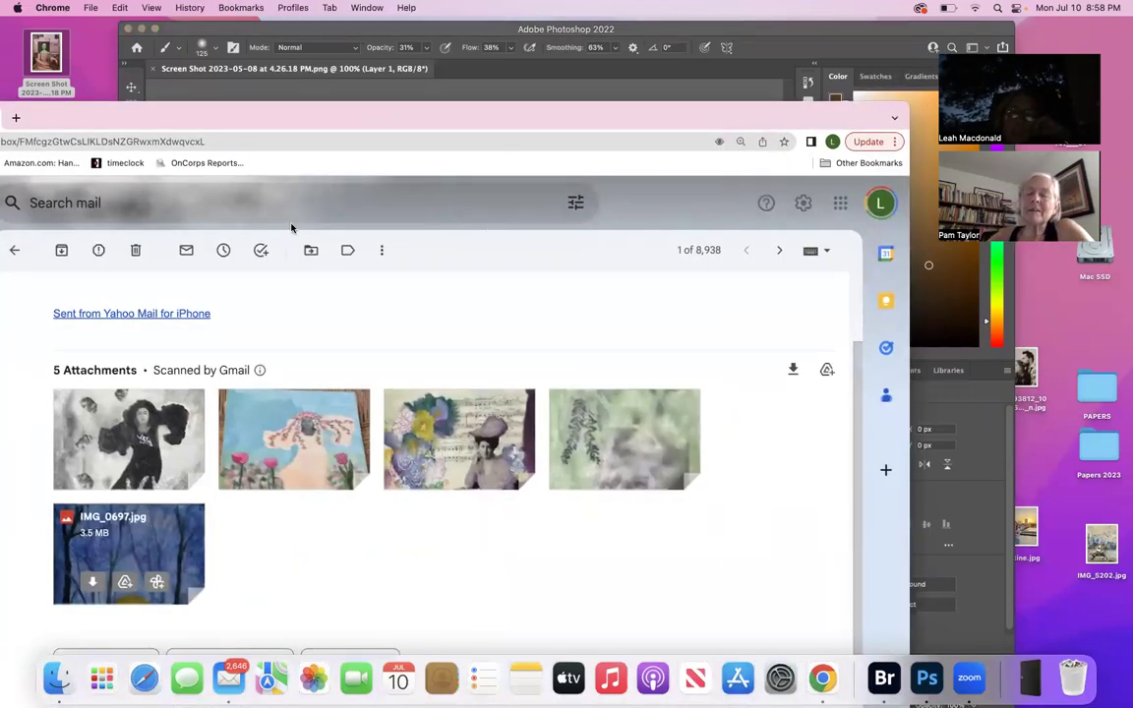
pyautogui.moveTo(167, 109); pyautogui.dragTo(305, 84)
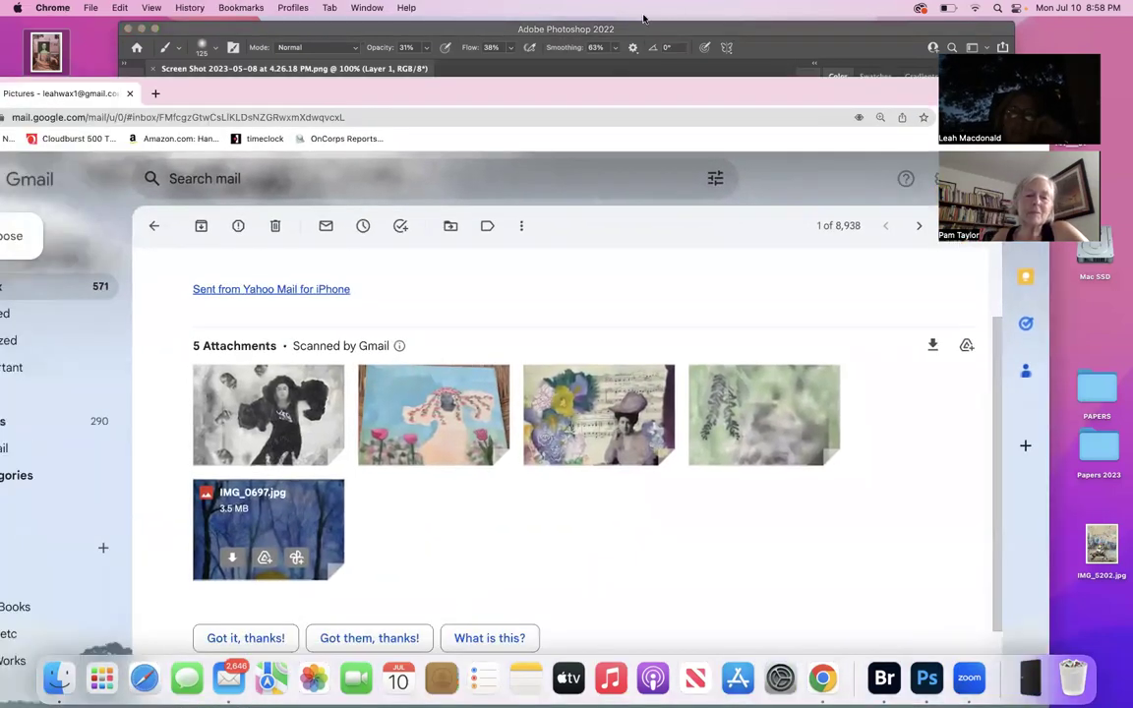